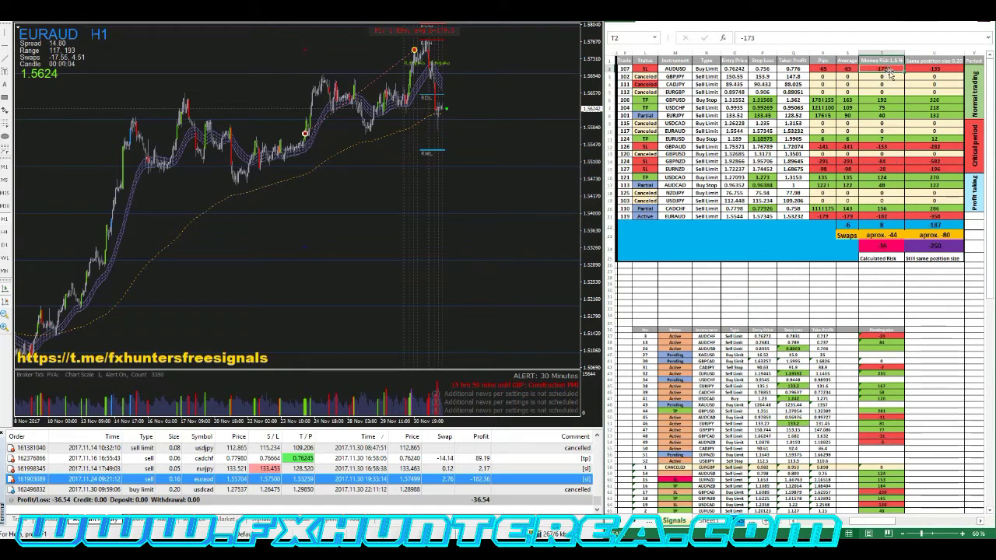
Review the Money Risk 1.5 % results of the losing GBPAUD, EURAUD, GBPNZD and EURNZD trades
left_click(893, 147)
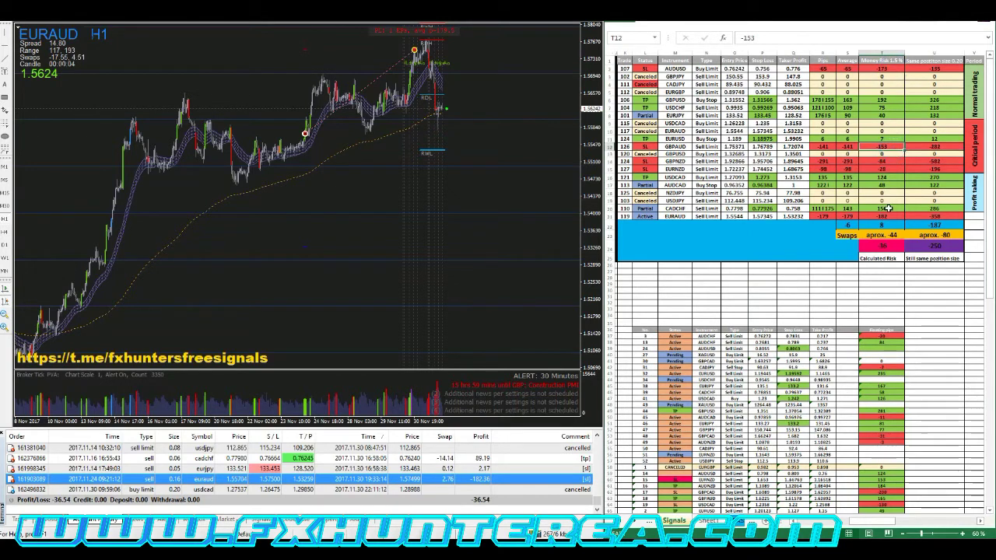
left_click(888, 217)
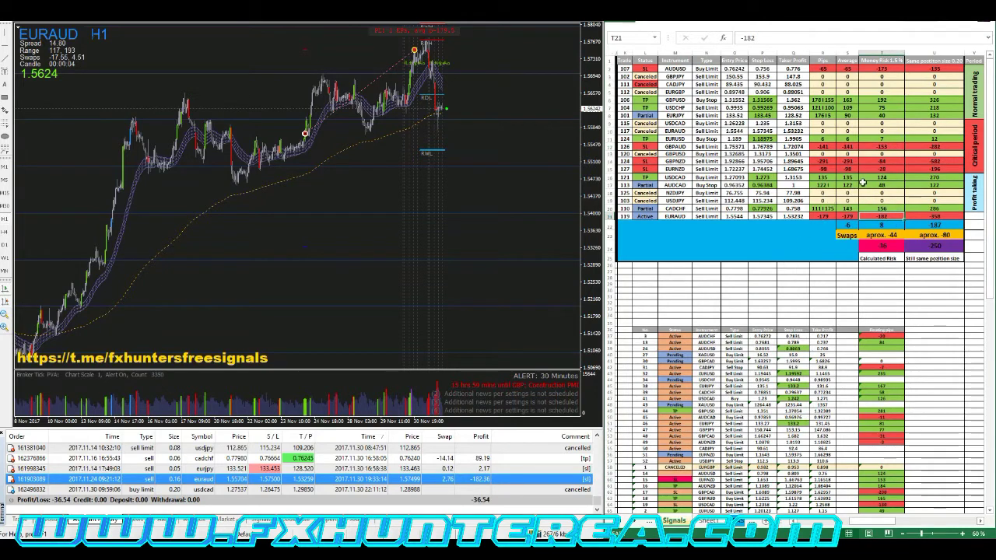
left_click(891, 162)
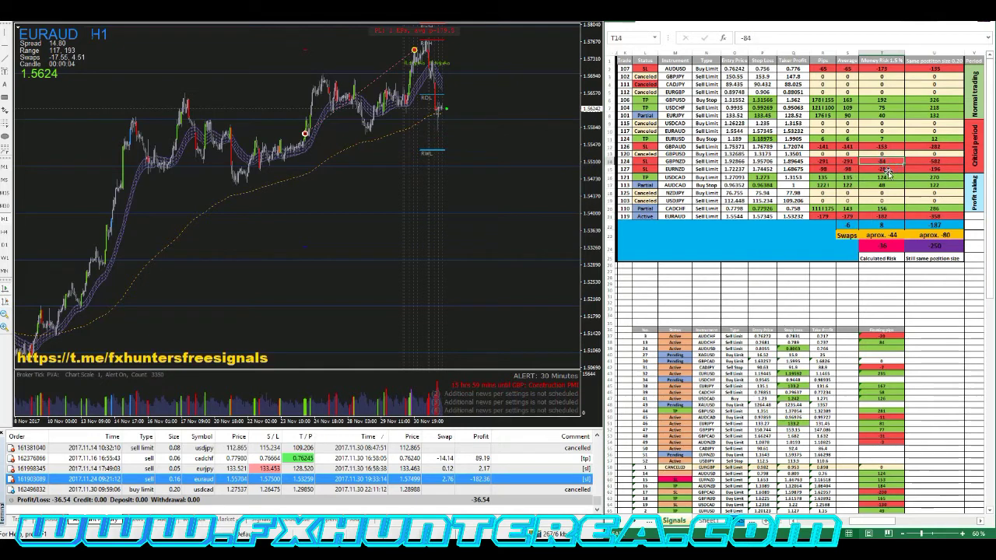
left_click(887, 165)
left_click(887, 166)
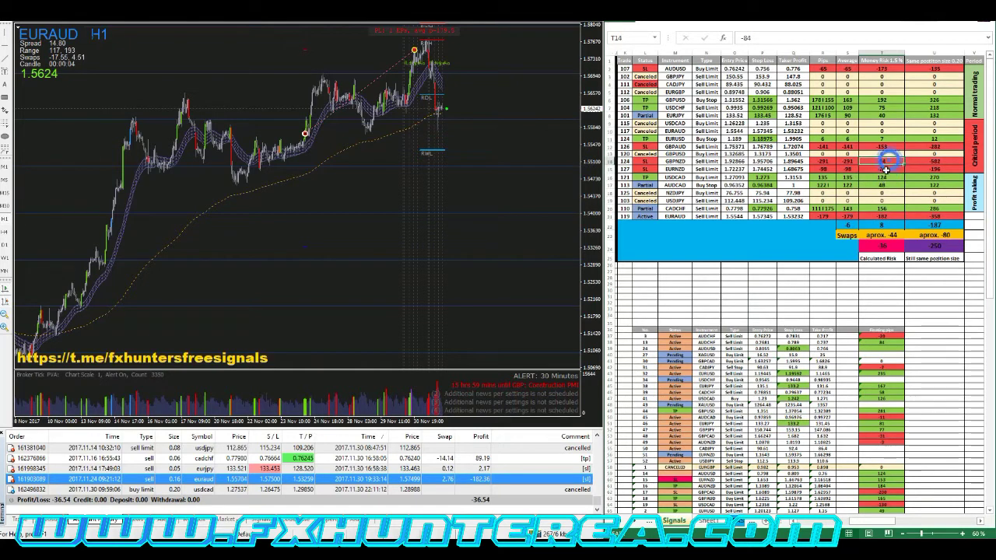
left_click(887, 170)
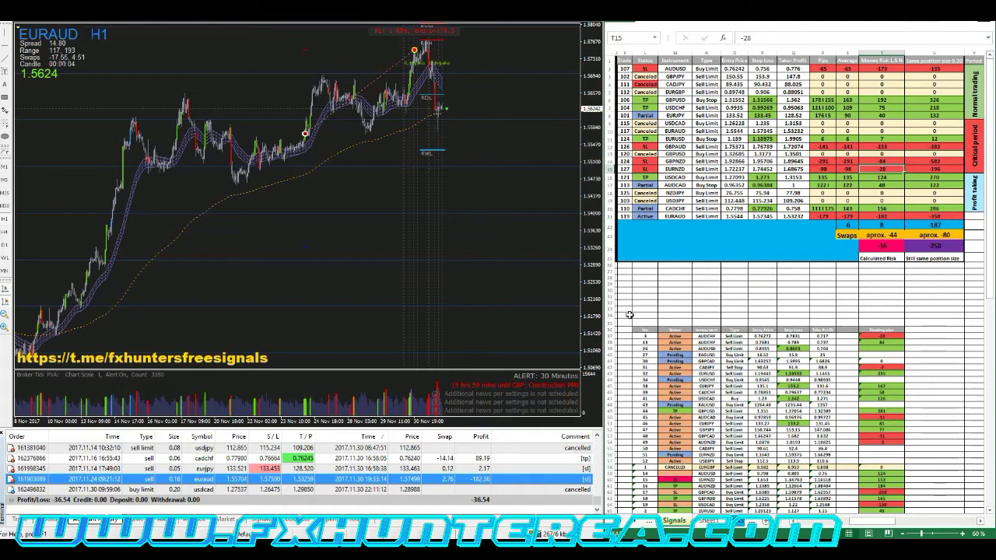
Switch to MetaTrader and enlarge the account history over the EURAUD chart to its full height
left_click(337, 431)
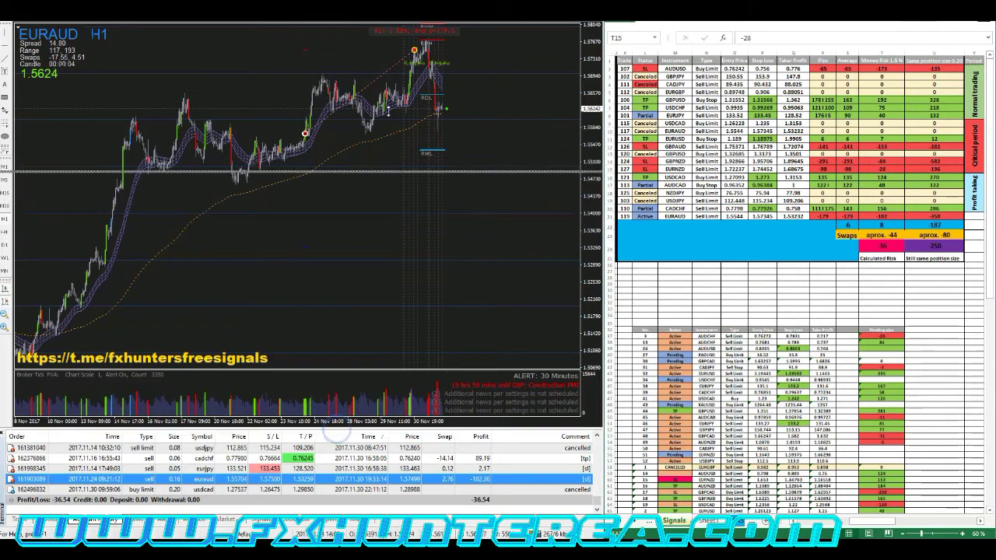
left_click_drag(388, 109, 387, 72)
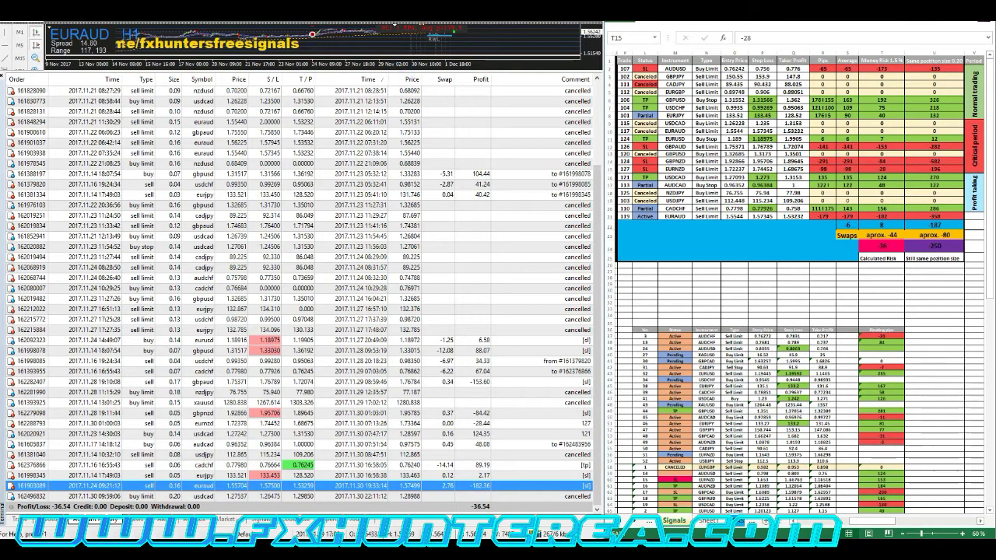
left_click_drag(312, 35, 312, 23)
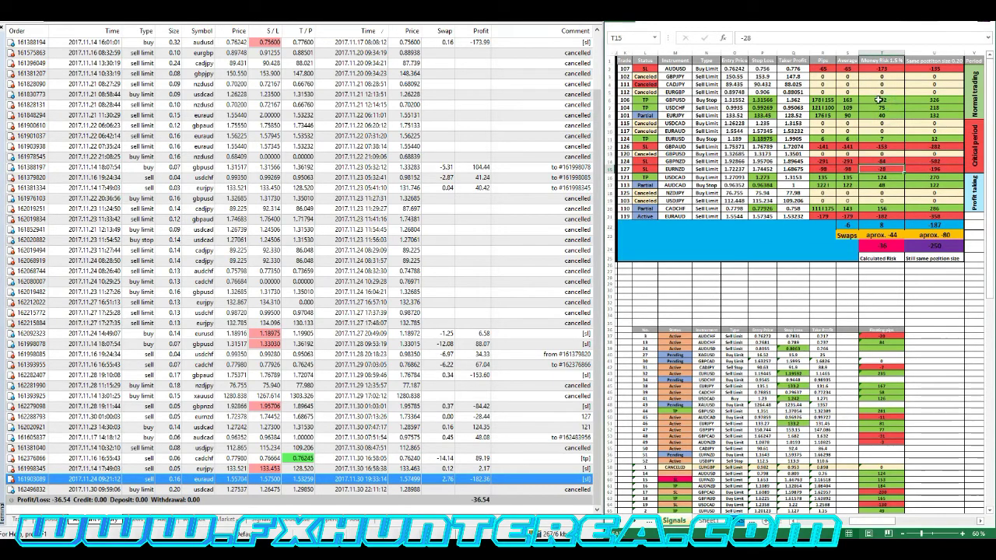
Switch to the Excel sheet and inspect the Money Risk 1.5 % results from the first AUDUSD trade down to EURUSD, including T9:T10
left_click(884, 68)
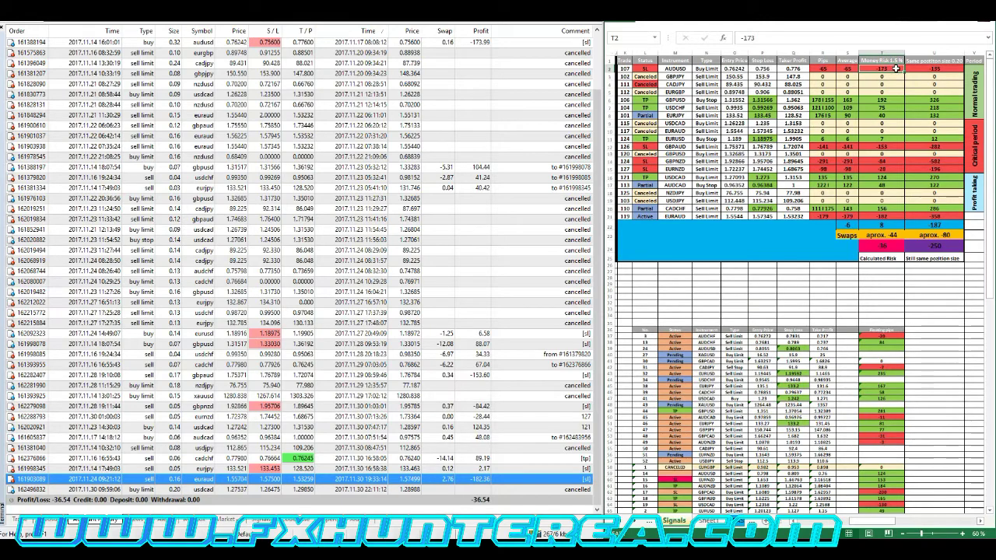
left_click_drag(894, 76, 894, 131)
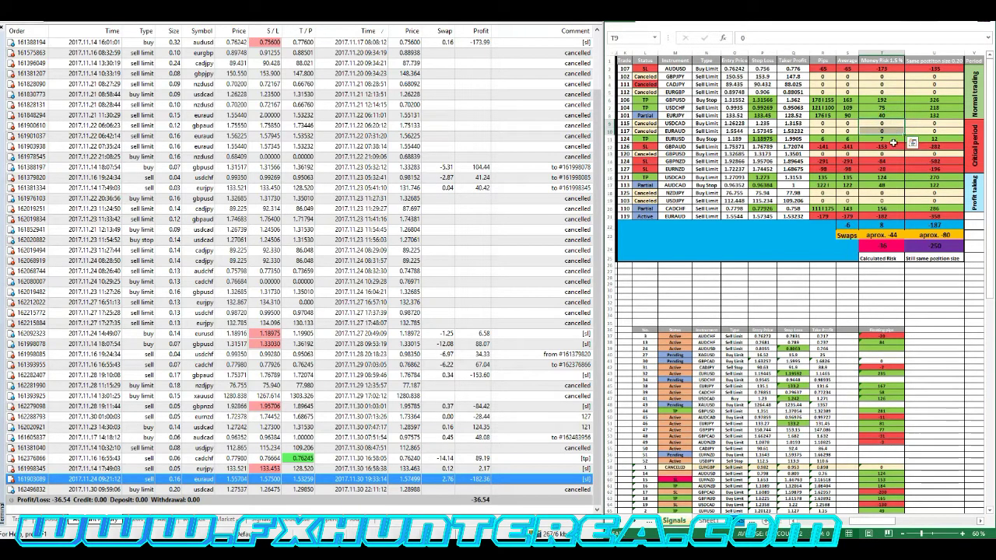
left_click(896, 139)
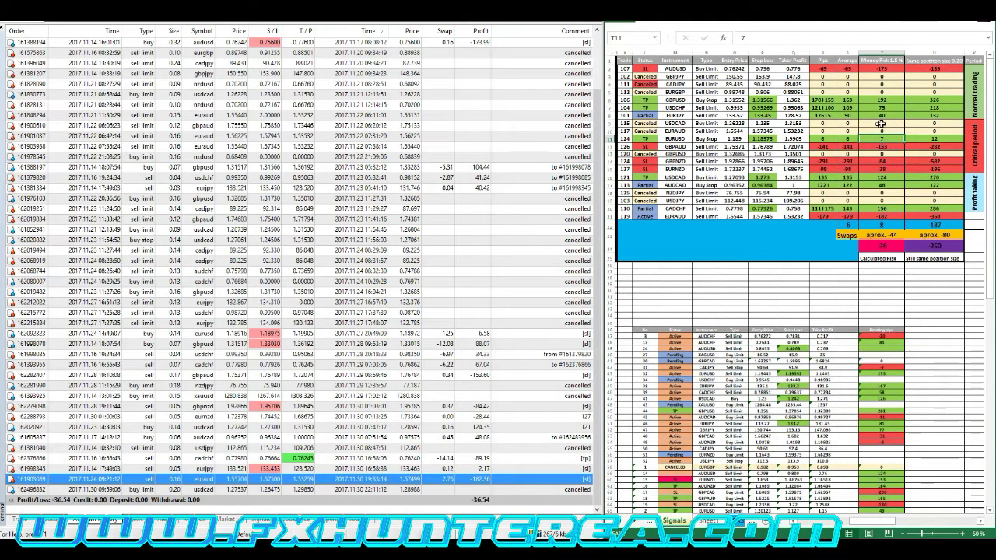
left_click_drag(885, 123, 886, 131)
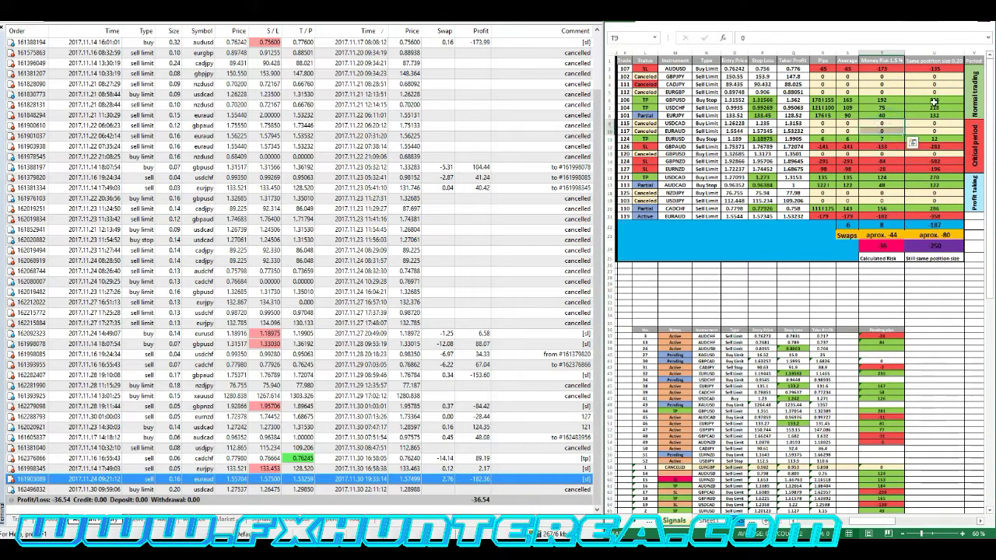
Compare which trades belong to the Normal trading and Critical period sections of the Period column
left_click(972, 98)
left_click(972, 131)
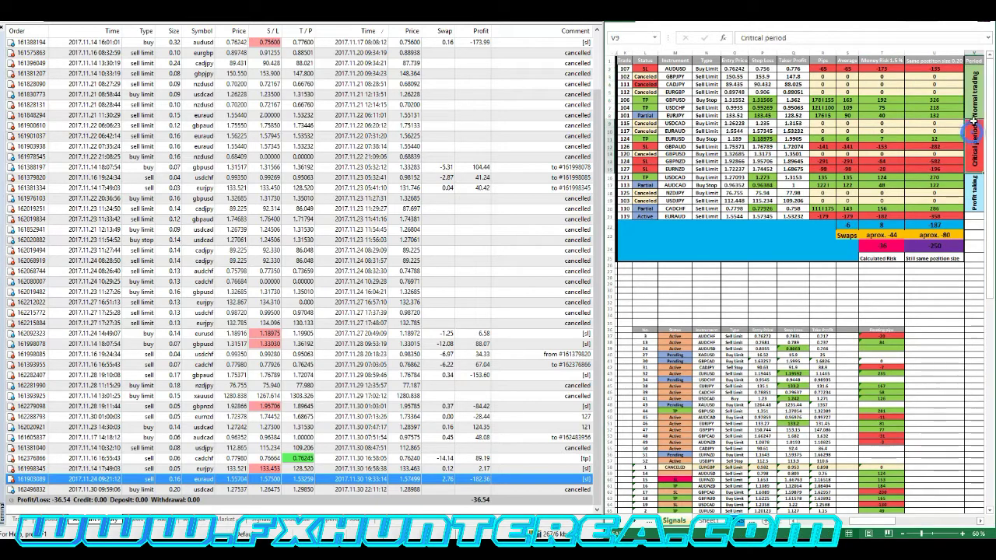
left_click(972, 105)
left_click(972, 138)
left_click(967, 102)
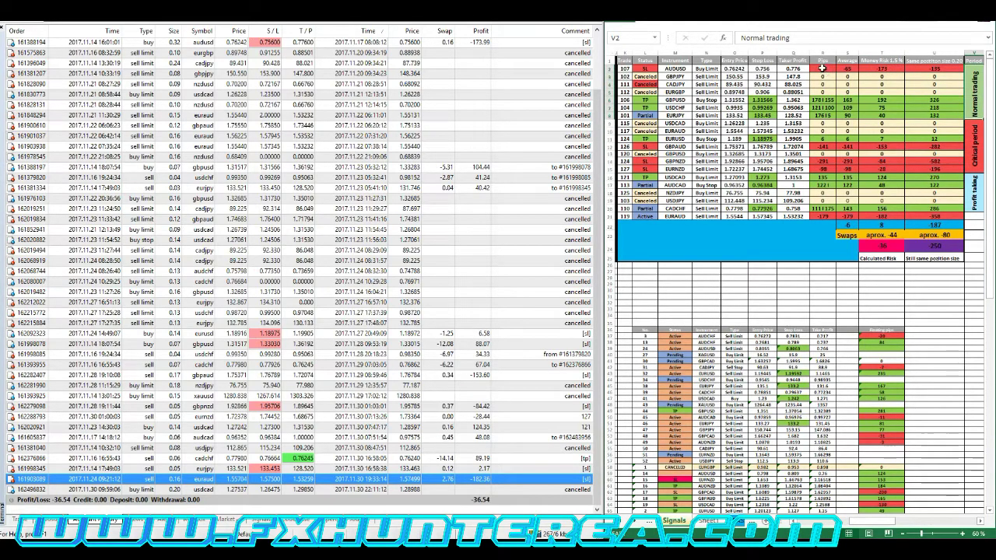
Total the Money Risk 1.5 % results of the winning normal-period trades T6:T8 and of the critical-period trades T9:T15
left_click_drag(827, 71, 899, 115)
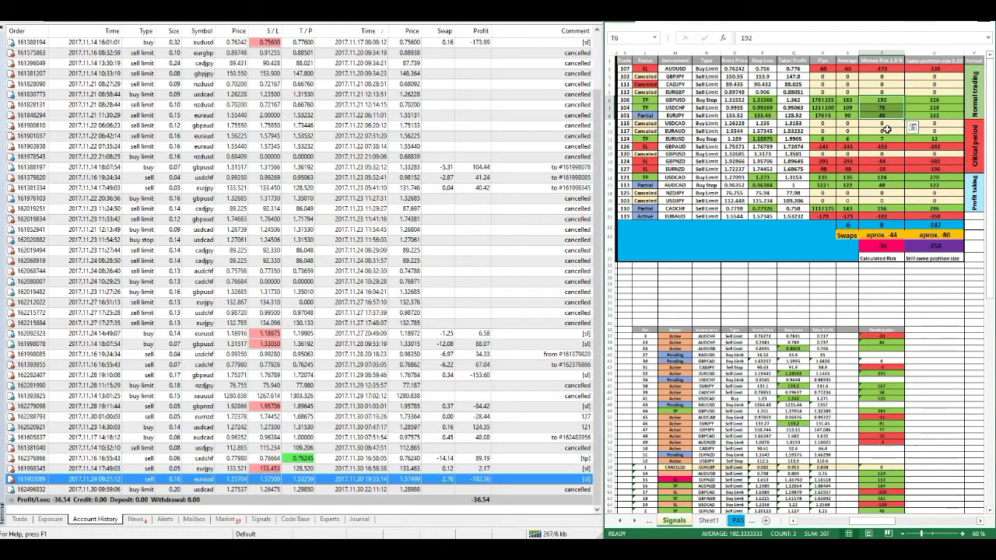
left_click(887, 126)
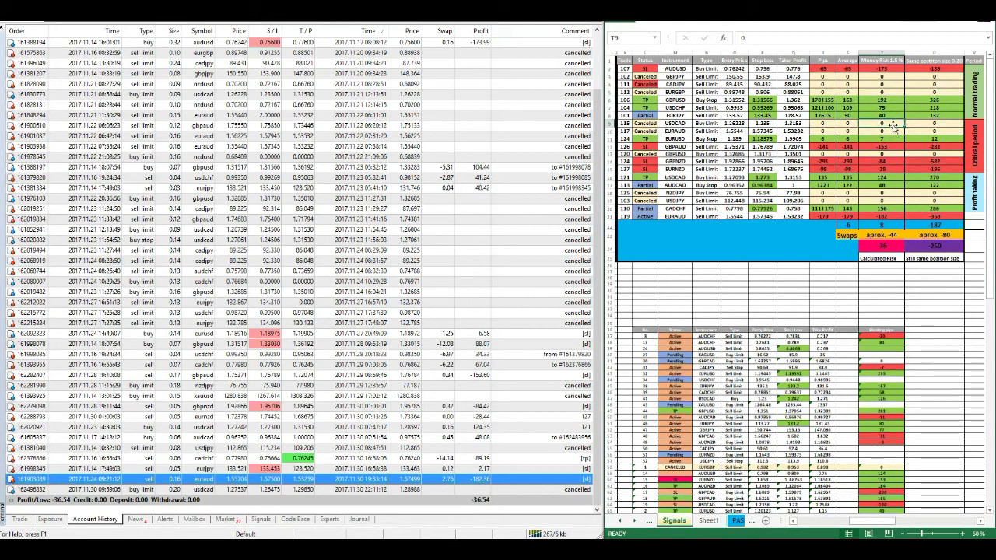
left_click_drag(889, 125, 897, 173)
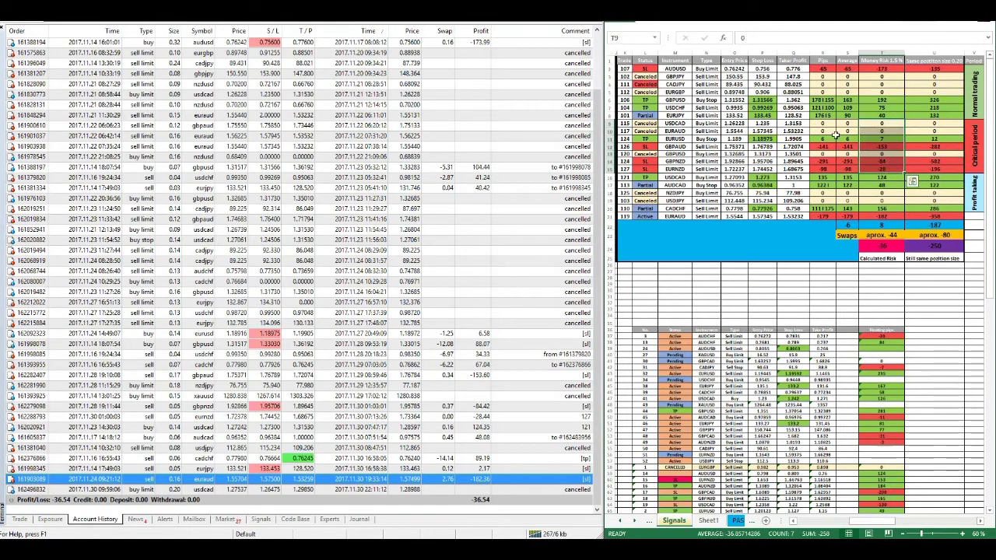
Check the critical-period Money Risk 1.5 % results individually and total the ranges T9:T15 and T12:T15
left_click(888, 139)
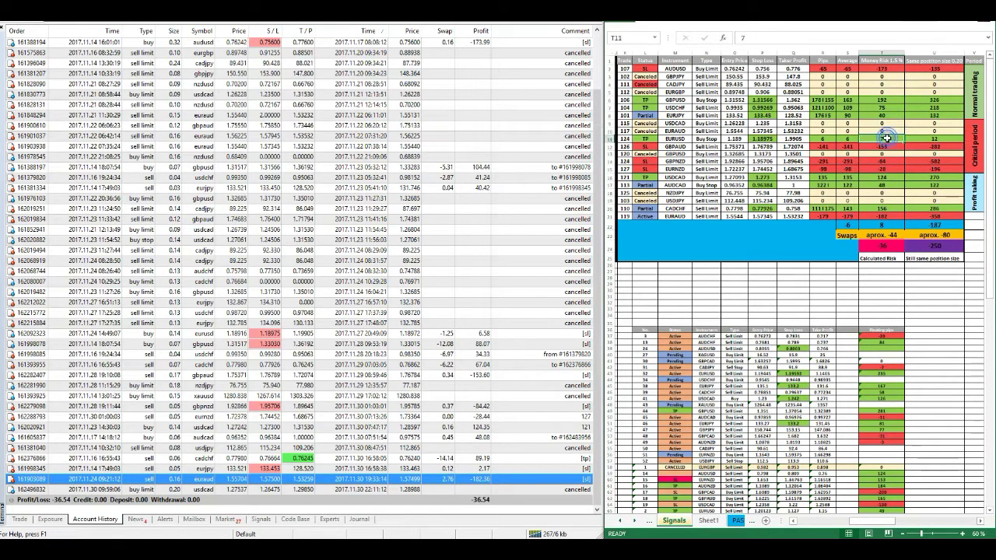
left_click(889, 147)
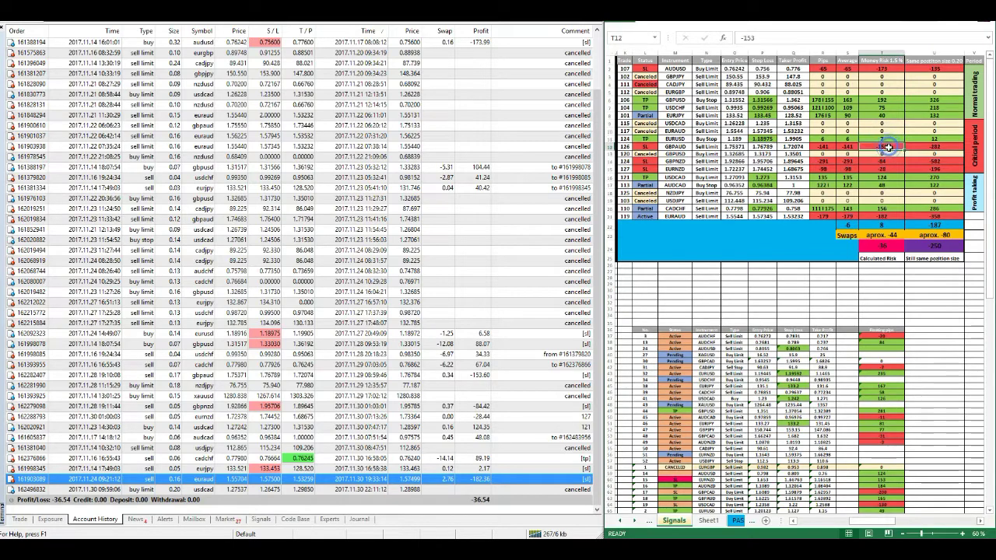
left_click(888, 161)
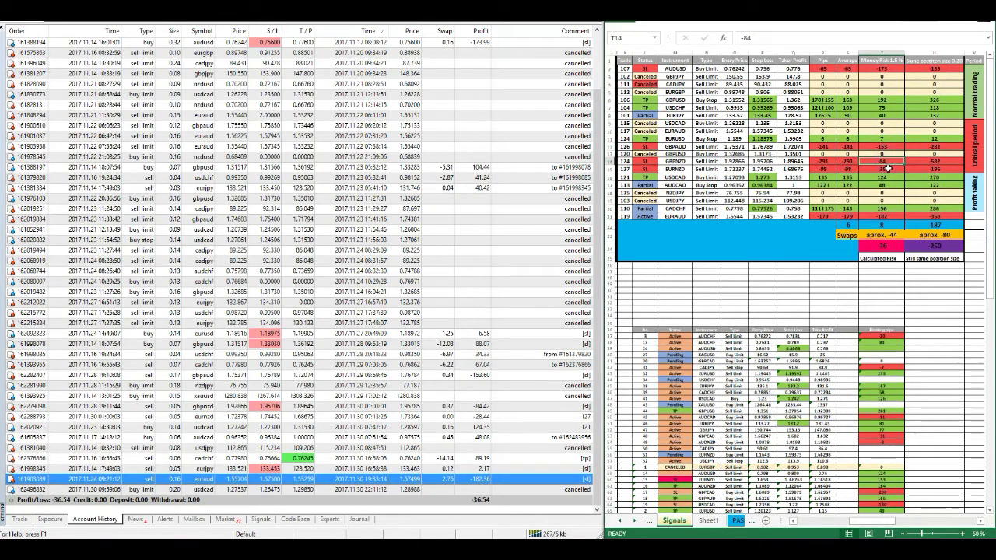
left_click(888, 168)
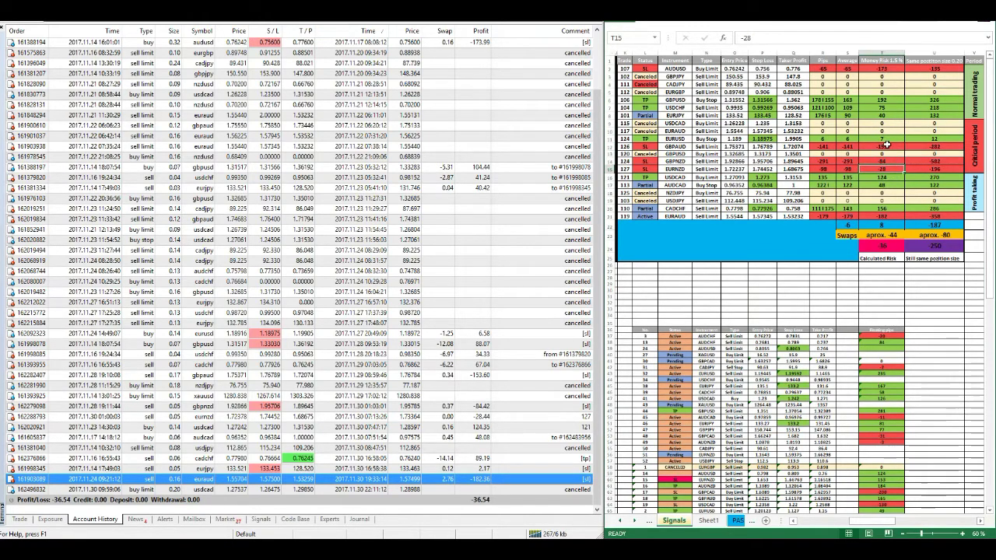
left_click_drag(888, 123, 898, 172)
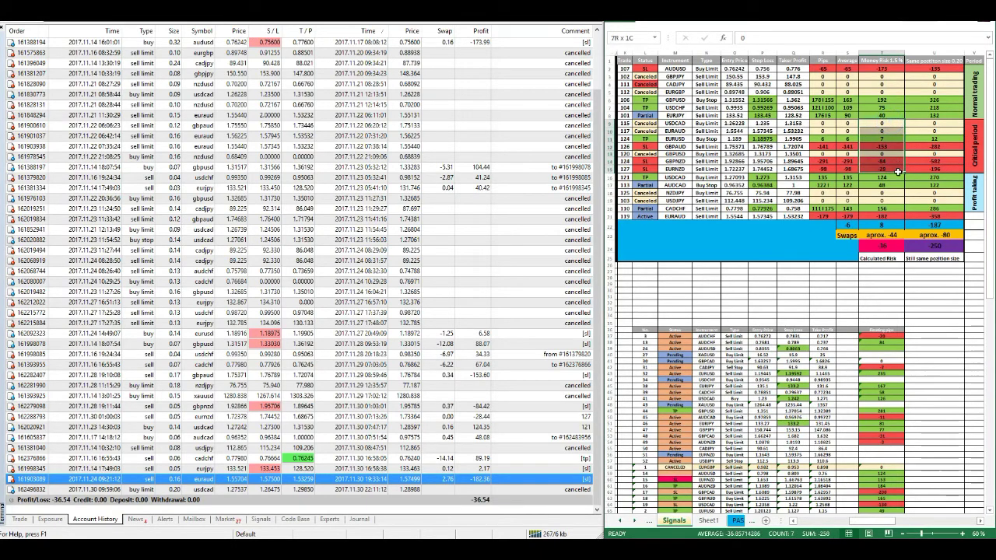
left_click(888, 176)
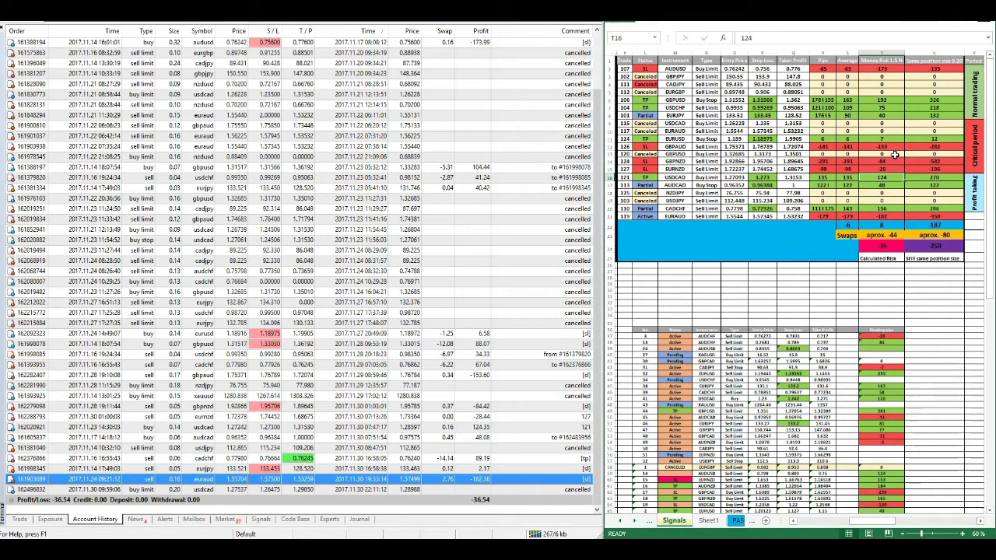
left_click_drag(886, 146, 891, 168)
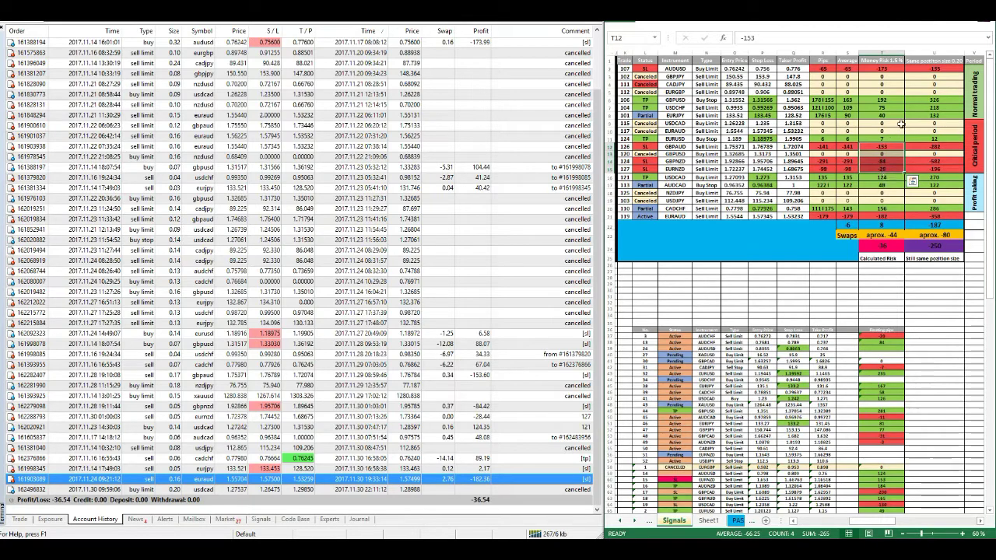
Examine the critical-period losses in the same position size 0.20 column and total U9:U15, U12:U15 and U6:U11
left_click(925, 121)
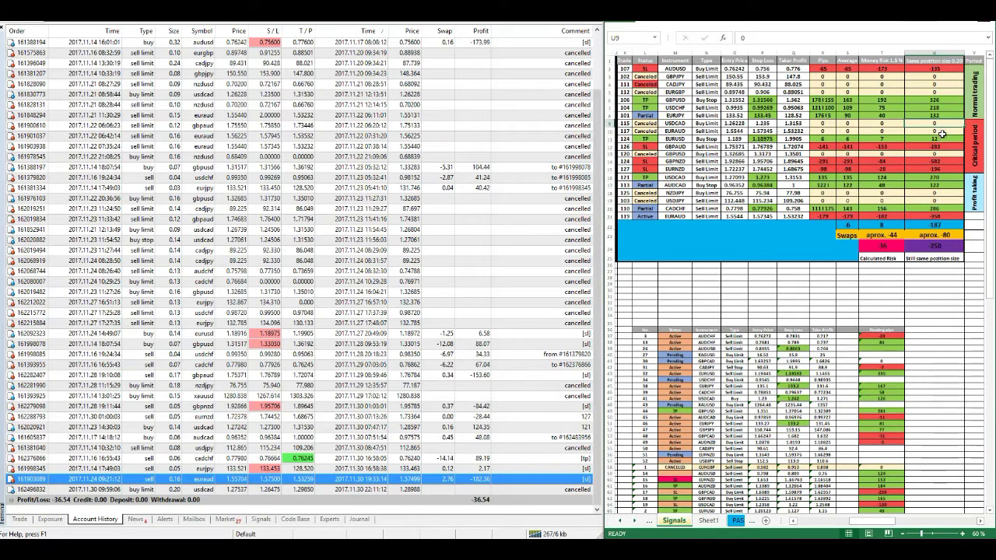
left_click_drag(938, 123, 951, 173)
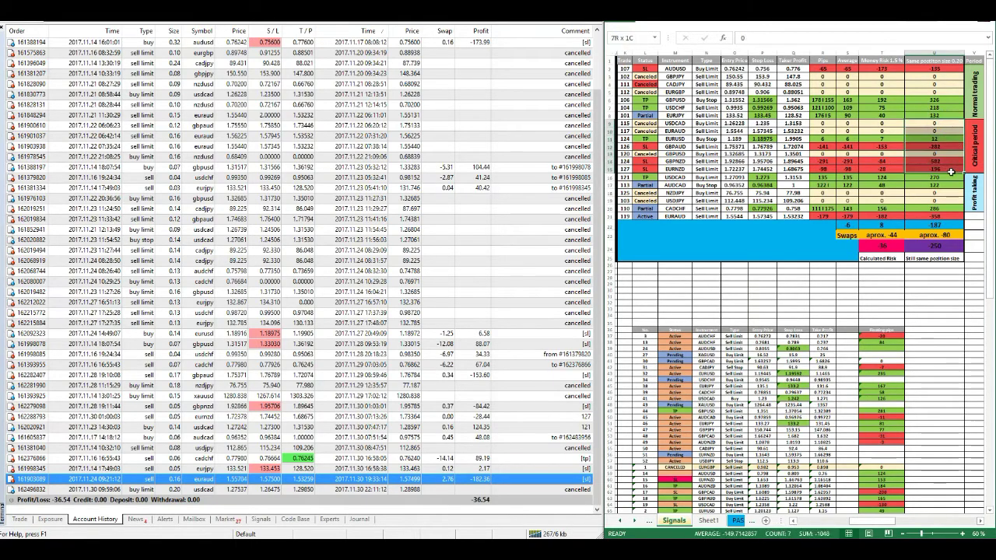
left_click(949, 149)
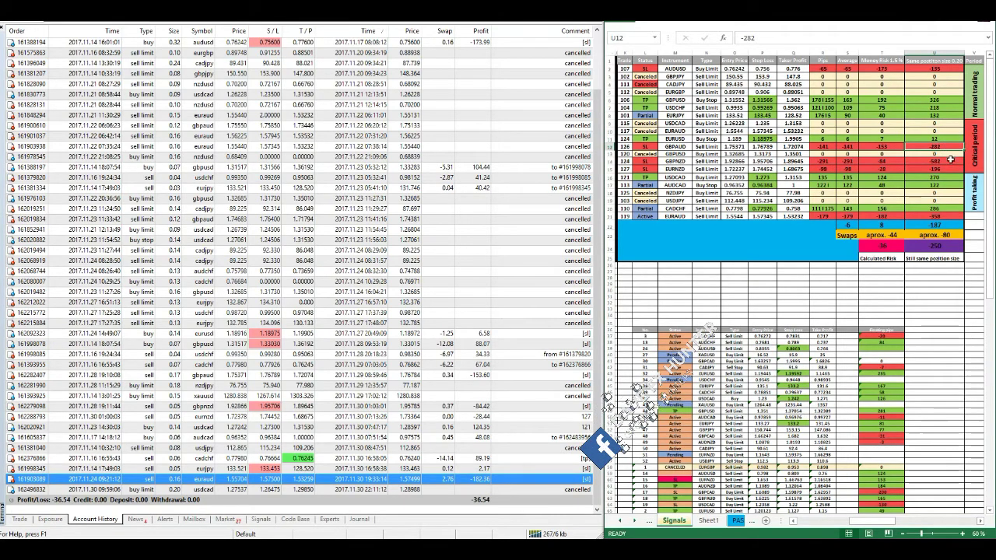
left_click(943, 162)
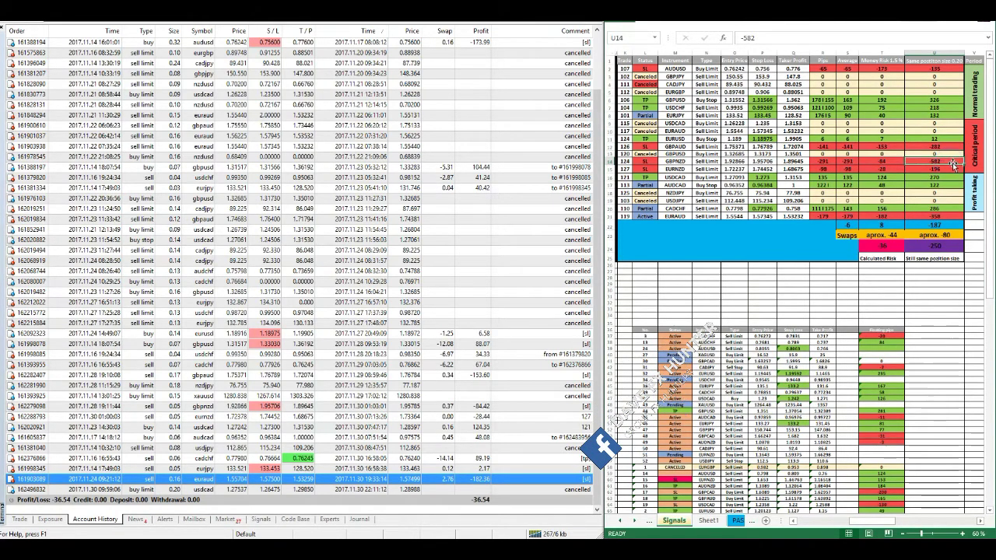
left_click(949, 172)
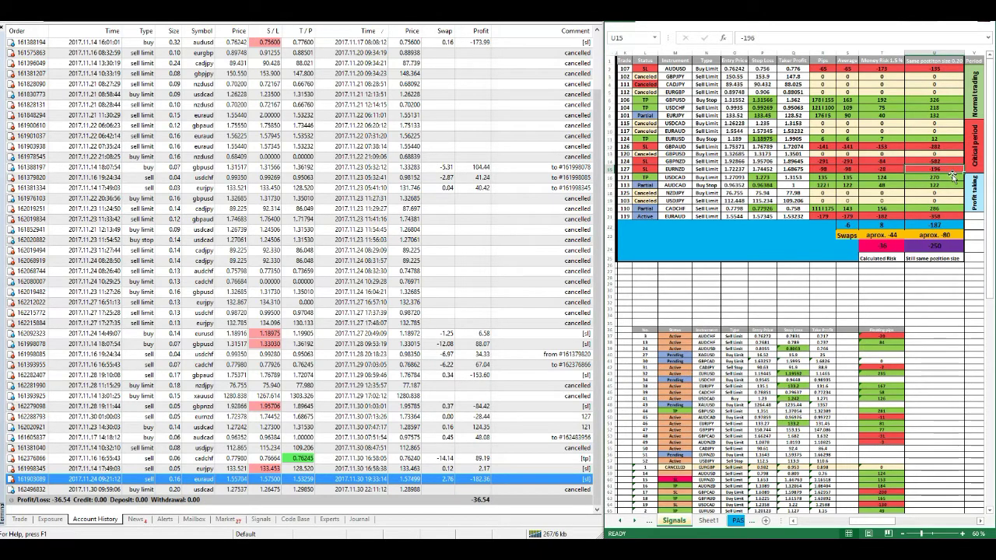
left_click_drag(954, 170, 955, 146)
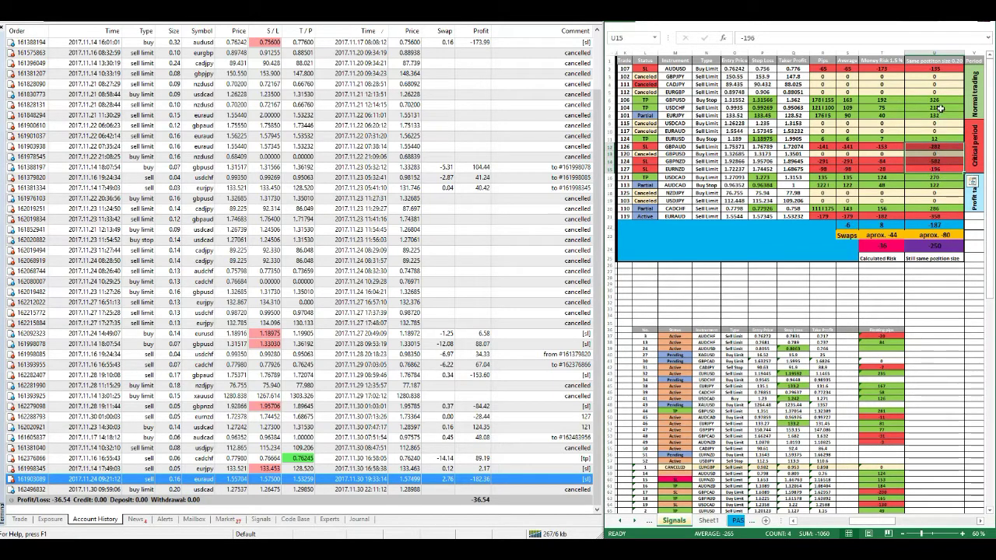
left_click_drag(938, 100, 942, 141)
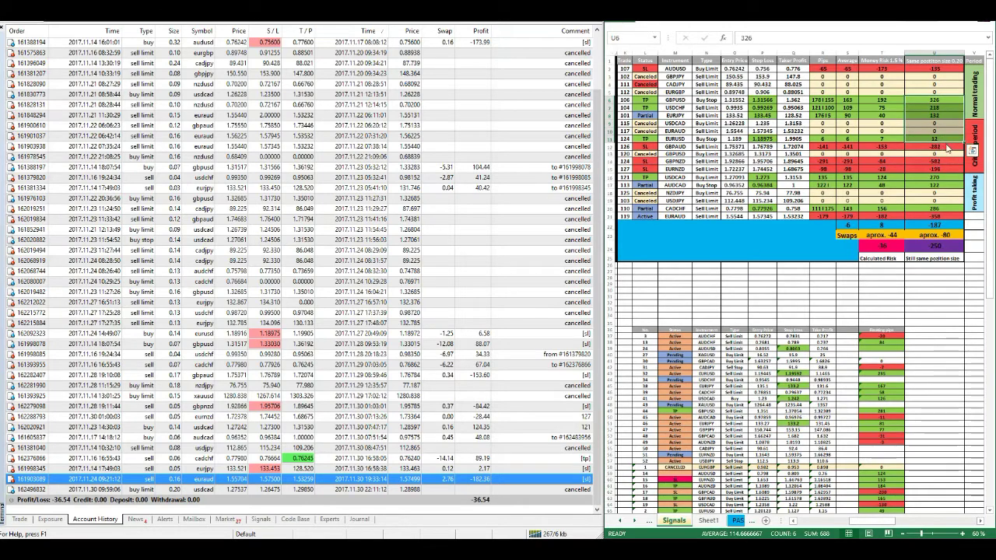
mouse_move(948, 148)
left_mouse_down()
mouse_move(951, 175)
mouse_move(944, 129)
left_mouse_up()
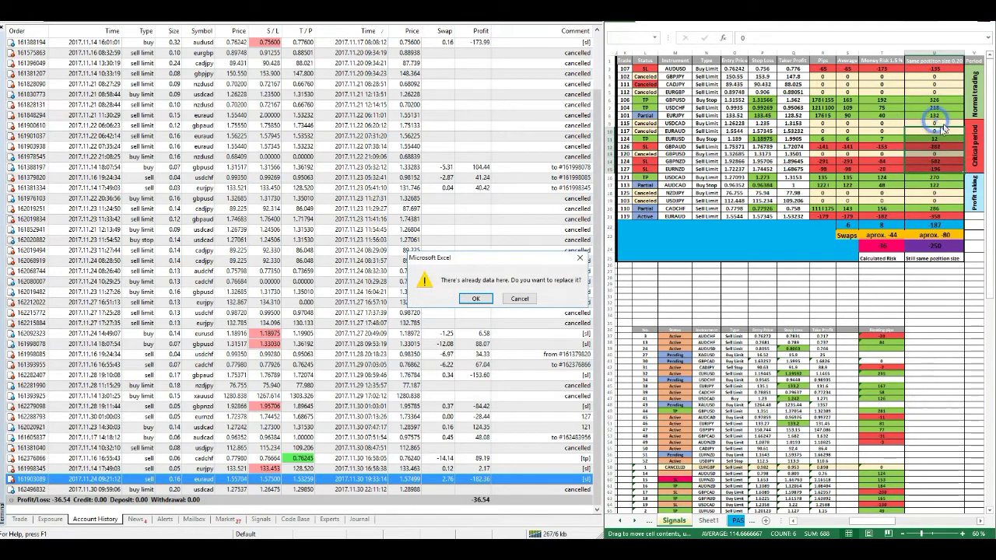
key("Tab")
key("Return")
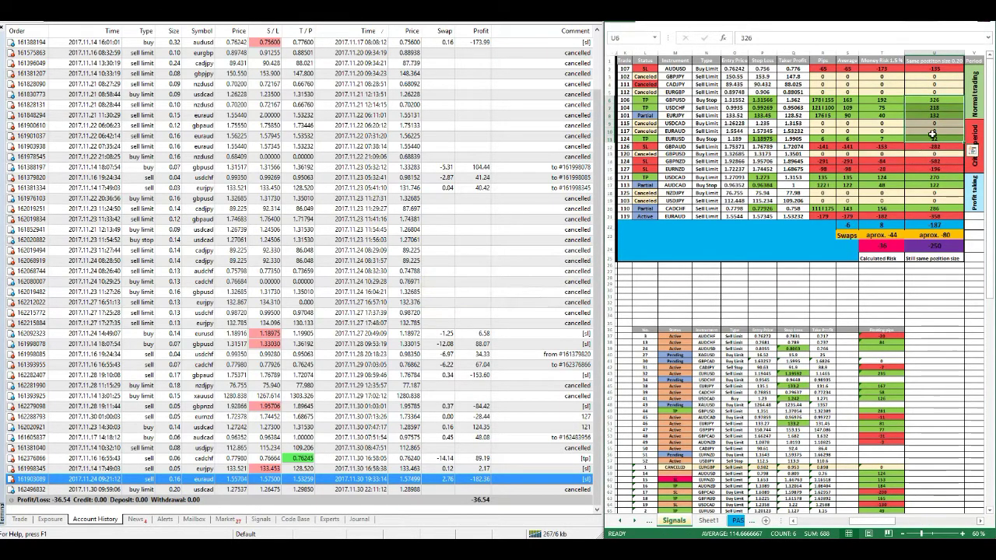
Total the critical-period results U9:U15 in the same position size 0.20 column again
left_click(933, 132)
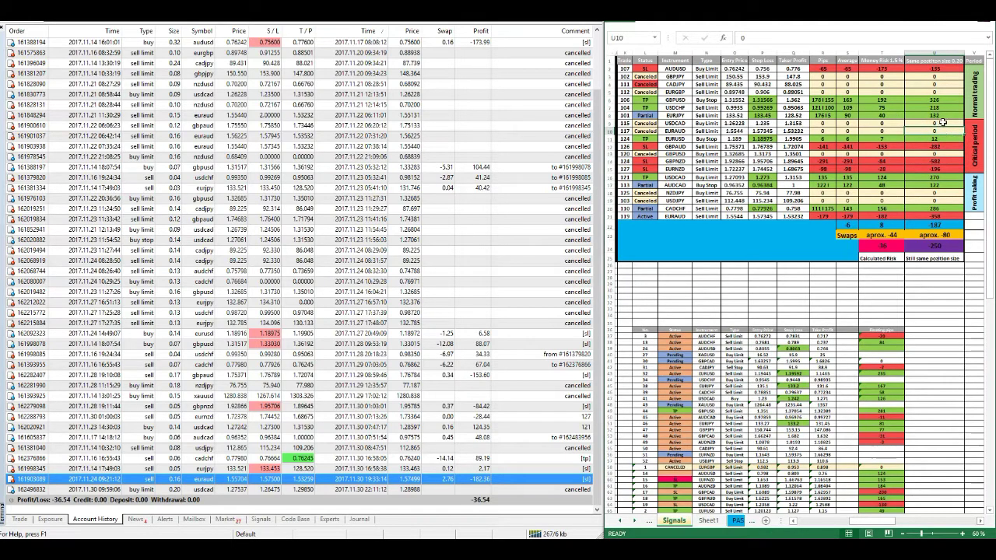
left_click_drag(942, 122, 948, 168)
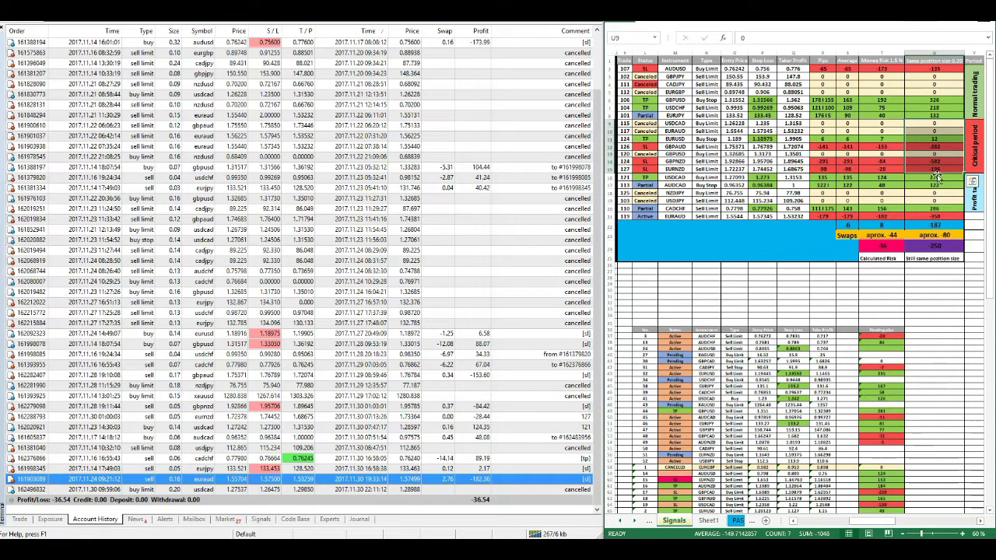
Total the Money Risk 1.5 % results of T11:T16 and of the profit-taking trades T16:T20
left_click(918, 177)
mouse_move(891, 178)
left_mouse_down()
mouse_move(898, 210)
mouse_move(903, 178)
left_mouse_up()
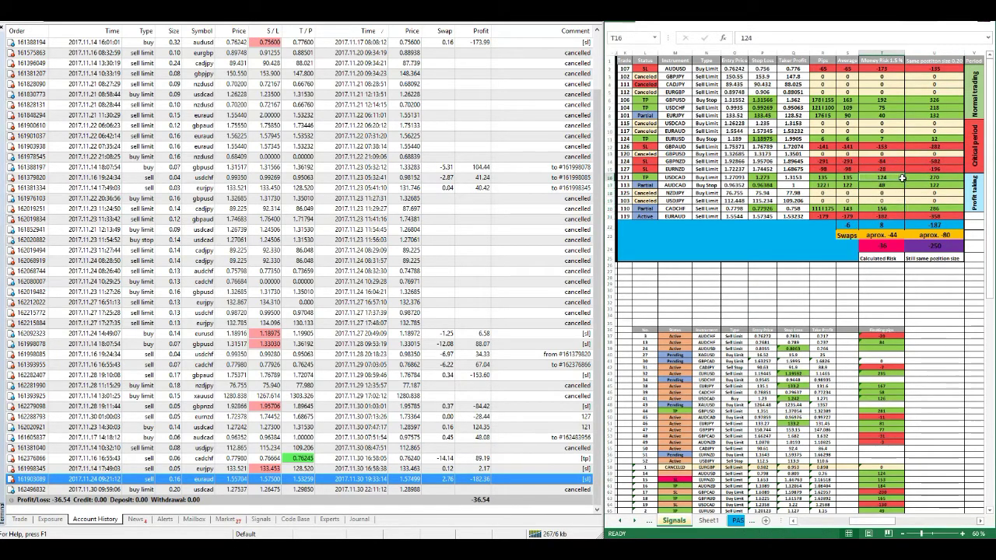
left_click_drag(895, 139, 895, 177)
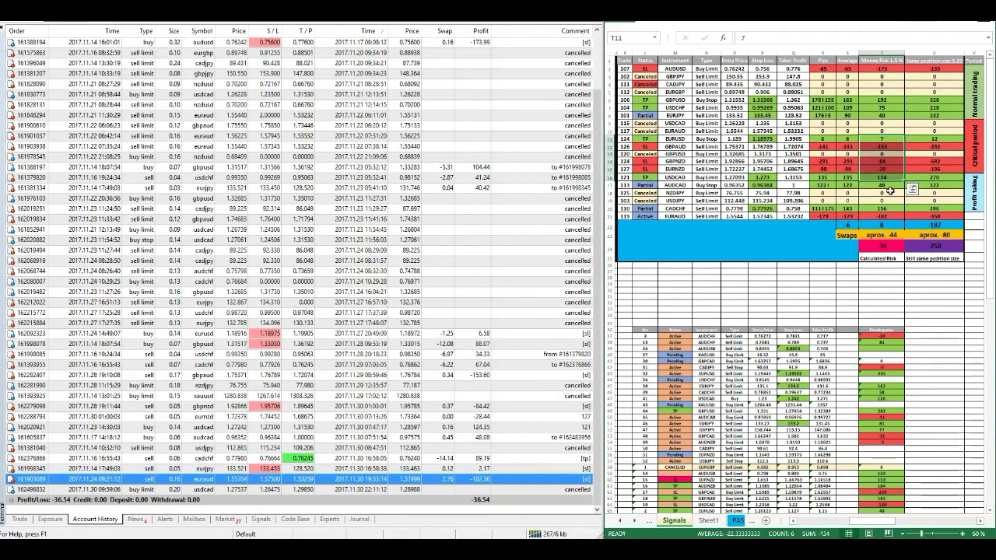
left_click(887, 193)
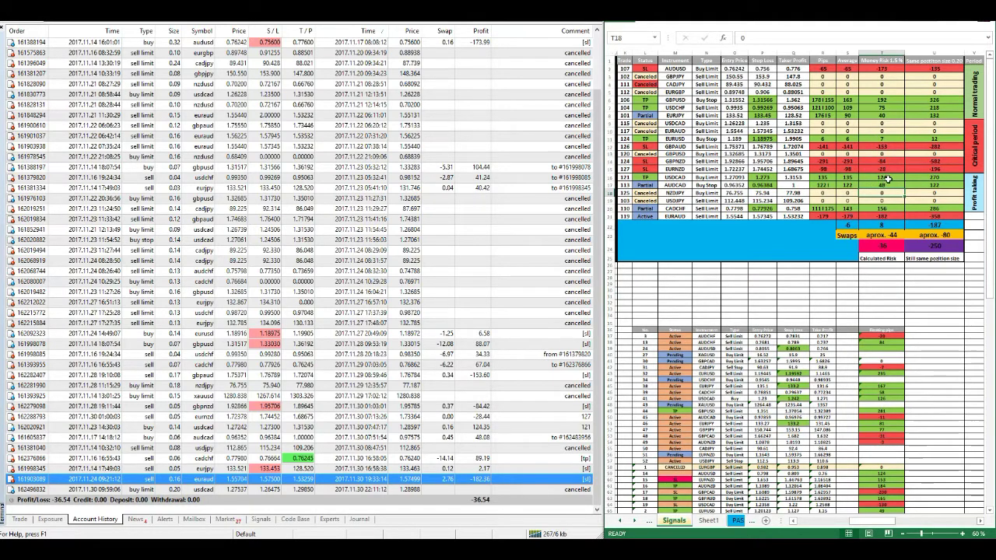
left_click_drag(888, 179, 895, 204)
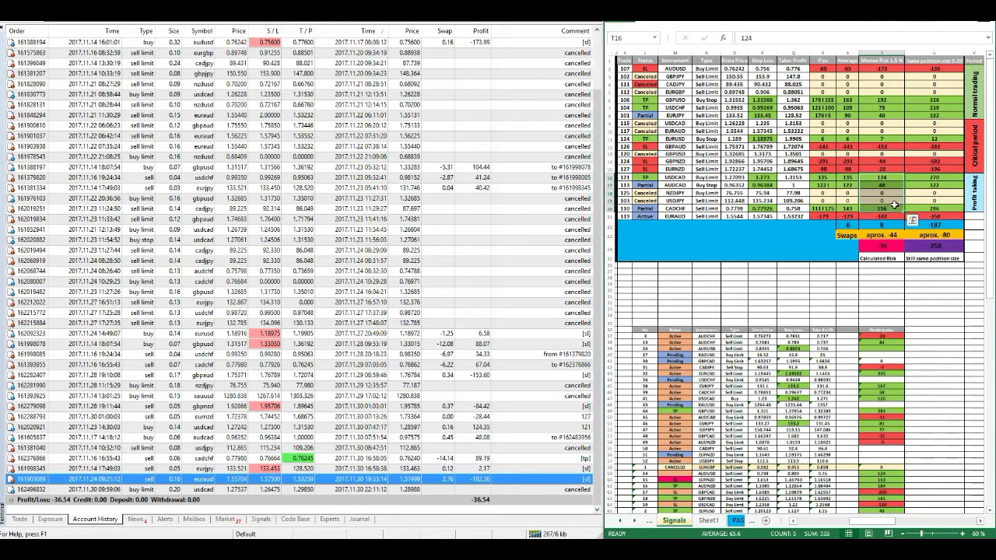
left_click_drag(883, 146, 890, 209)
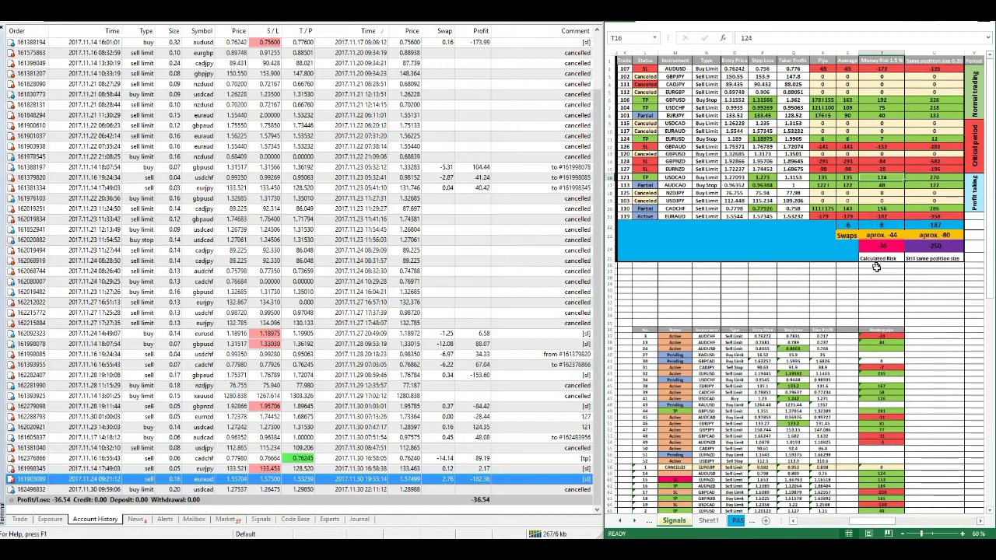
Compare the GBPNZD trade's money risk in T14 with its average pips, and check the average pips in S12, S15 and S21
left_click(892, 161)
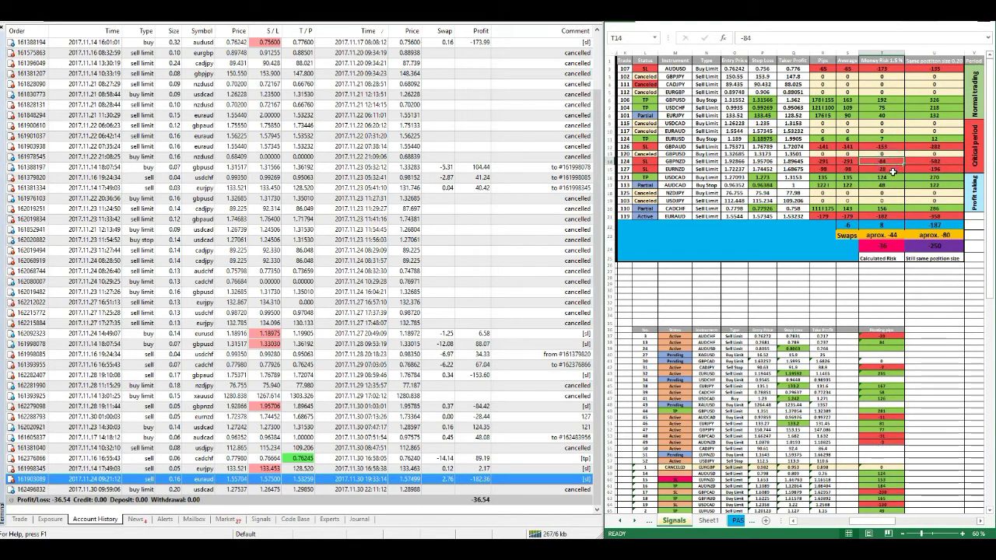
left_click(848, 162)
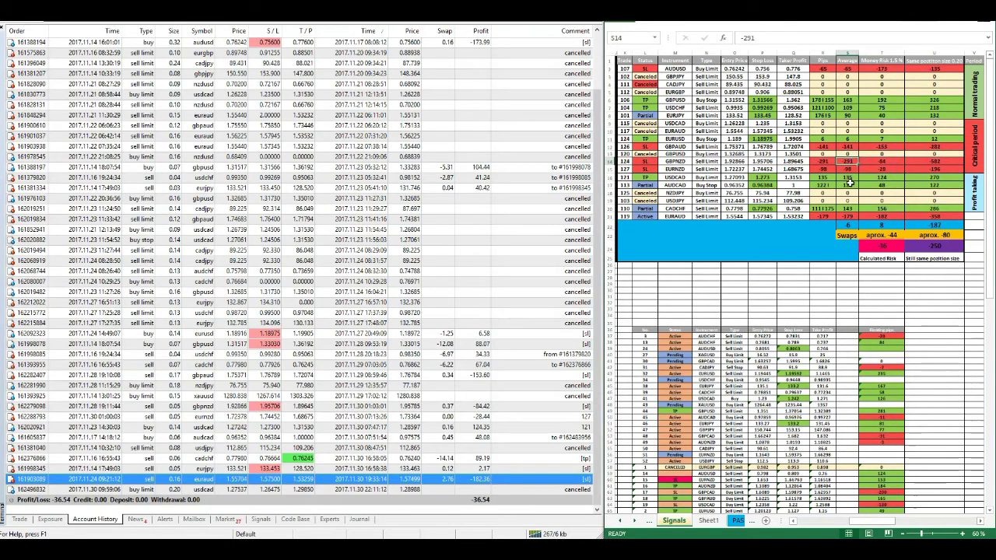
left_click(850, 147)
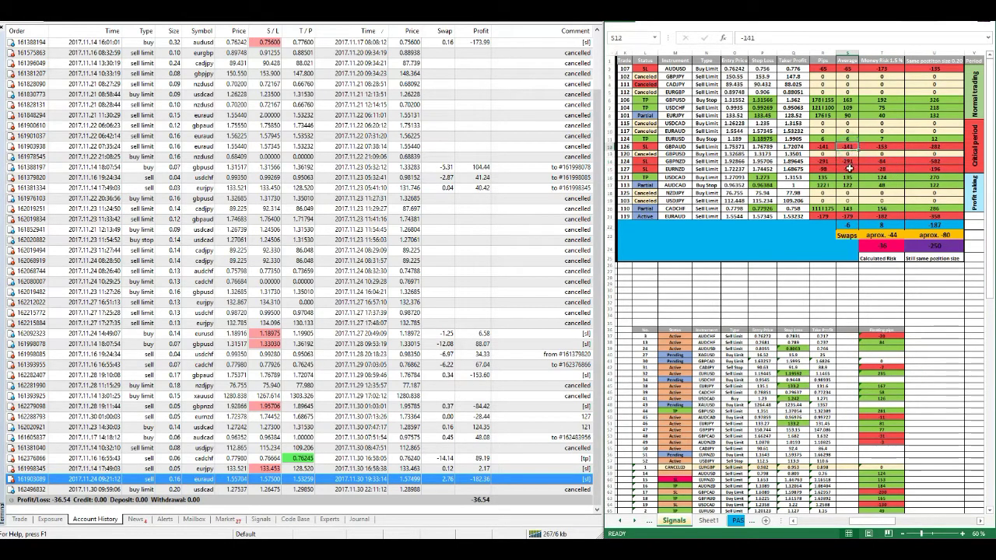
left_click(850, 170)
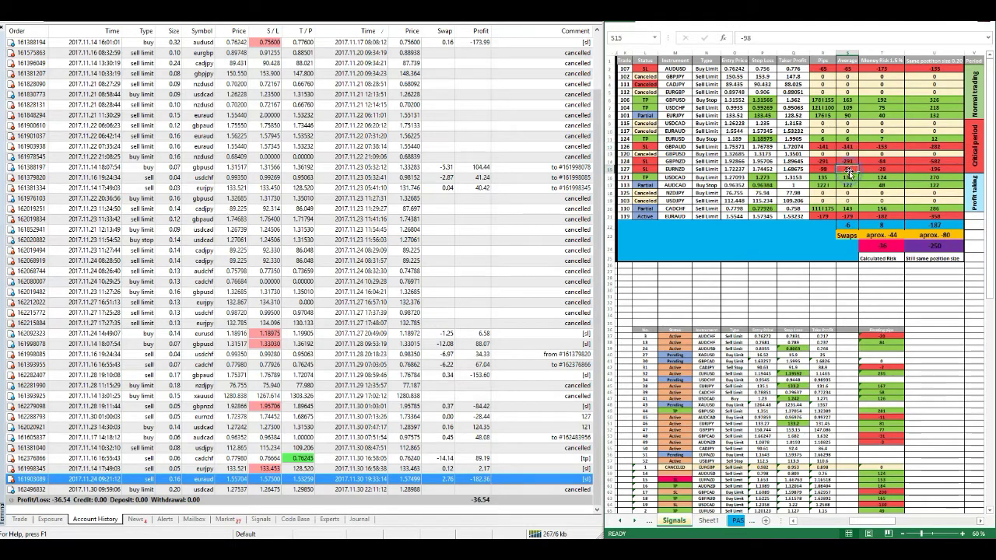
left_click(853, 217)
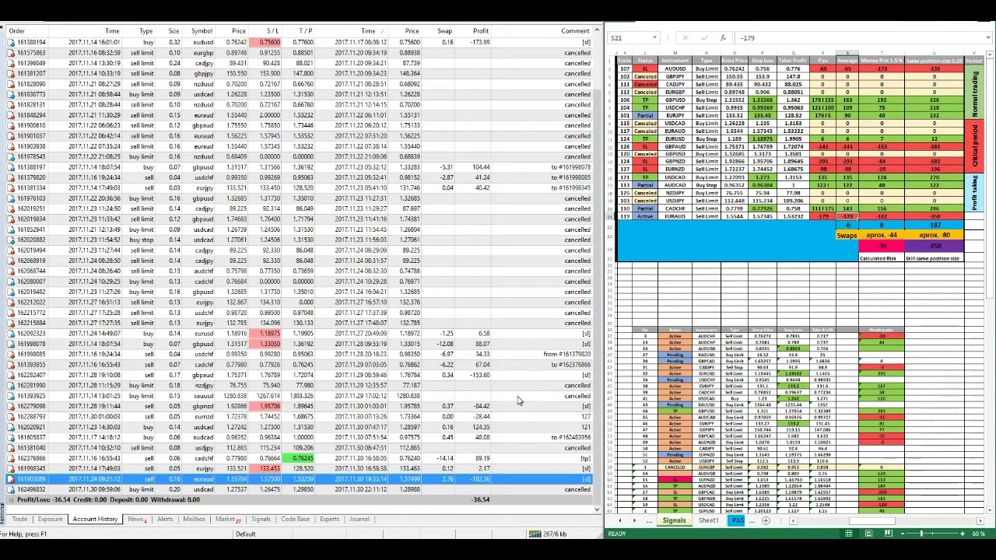
Compare the calculated-risk result in T24 with the account history's profit total and the same-position-size result in U24
left_click(888, 247)
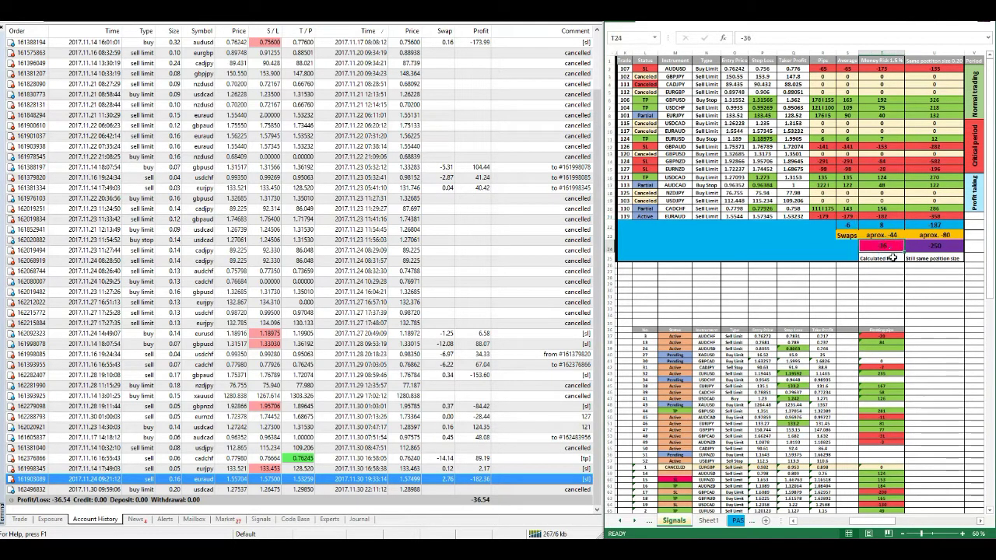
left_click(486, 502)
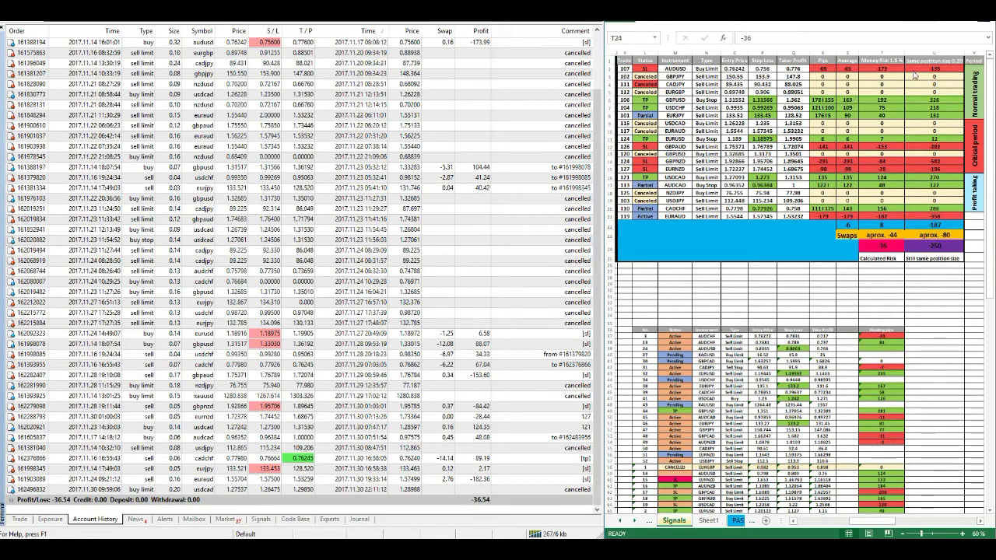
left_click(946, 249)
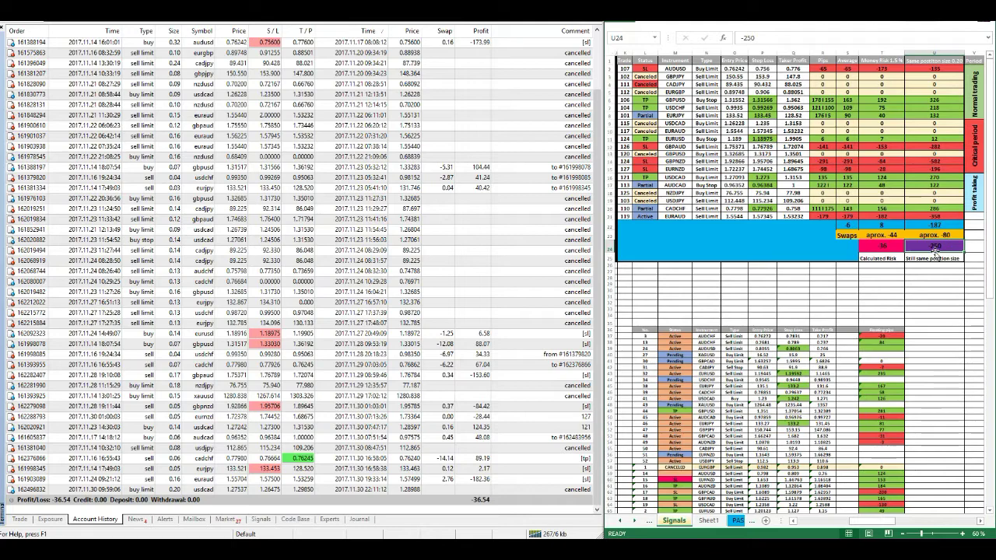
left_click(887, 246)
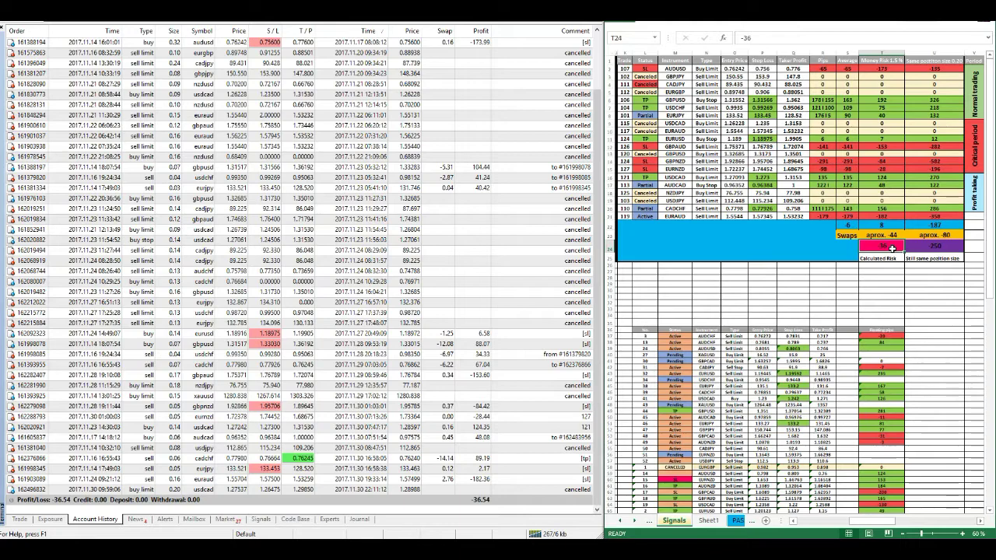
Review the whole Money Risk 1.5 % column T2:T21 against its final result in T24
left_click_drag(882, 69, 882, 93)
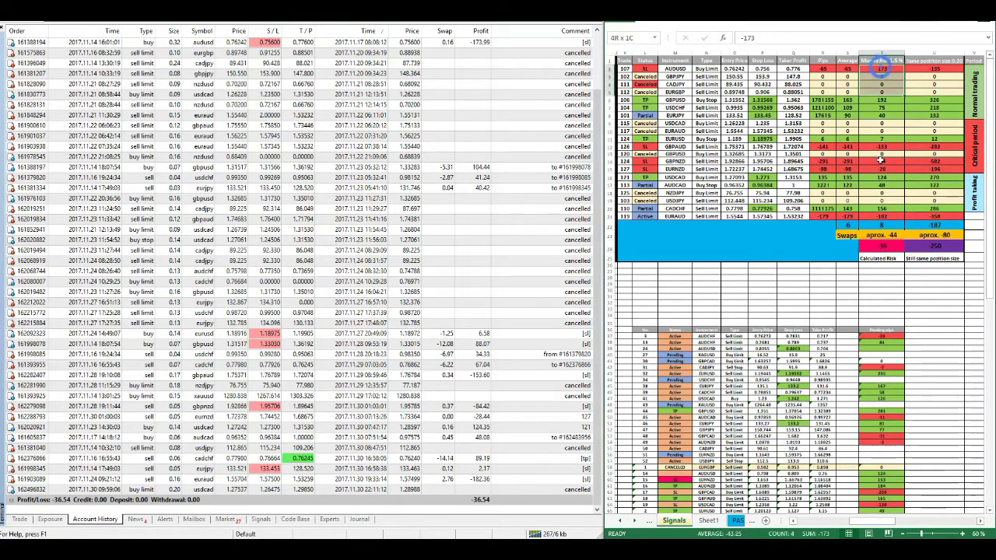
left_click_drag(881, 161, 882, 218)
left_click(894, 247)
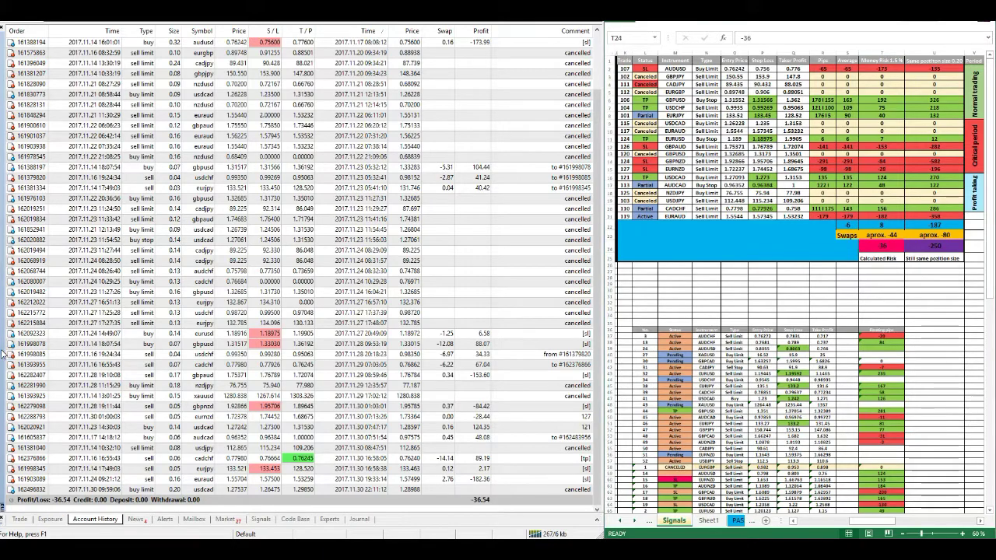
Hide the account history terminal and bring up the Telegram signals chat and the FX Hunter website's Risk Management page in the browser
key("ctrl+t")
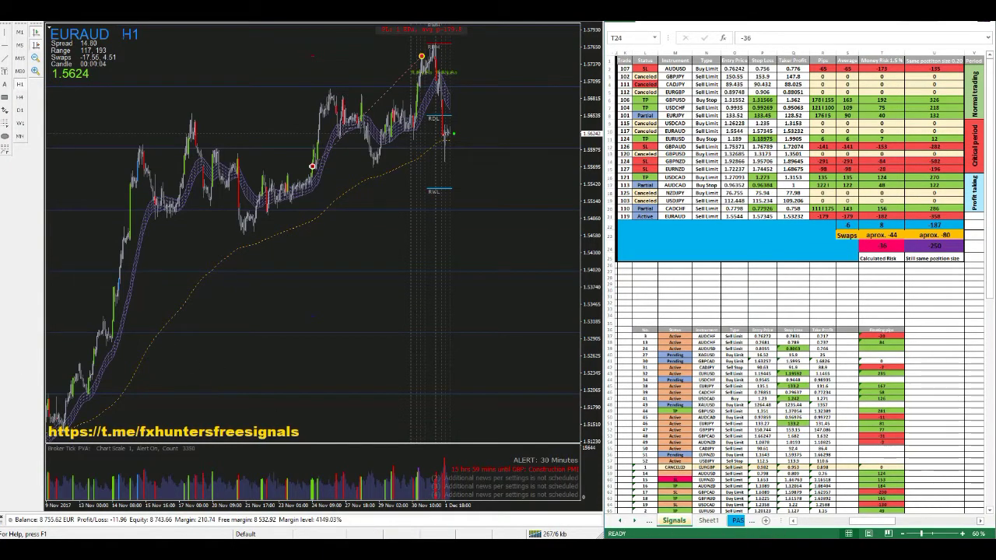
mouse_move(767, 549)
left_click(767, 510)
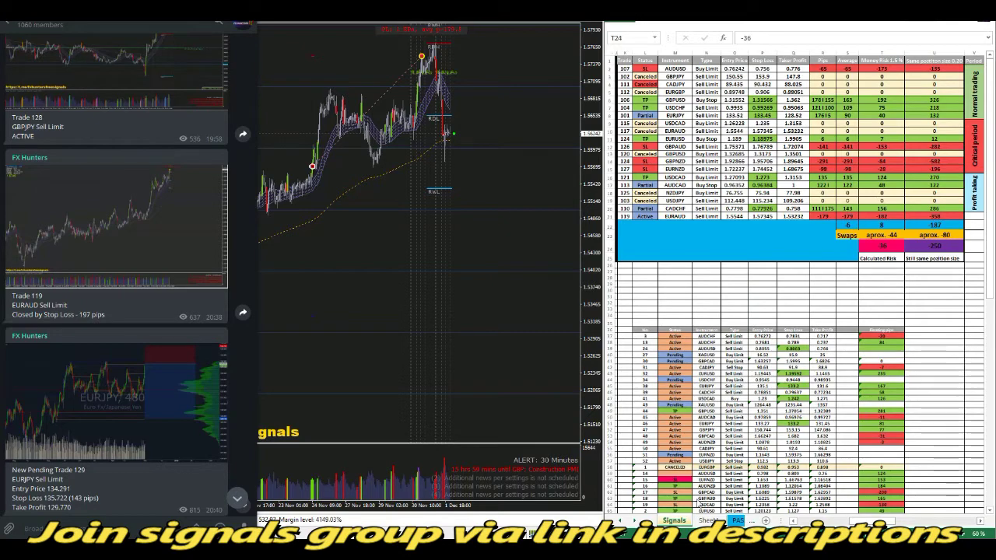
mouse_move(223, 554)
left_click(272, 502)
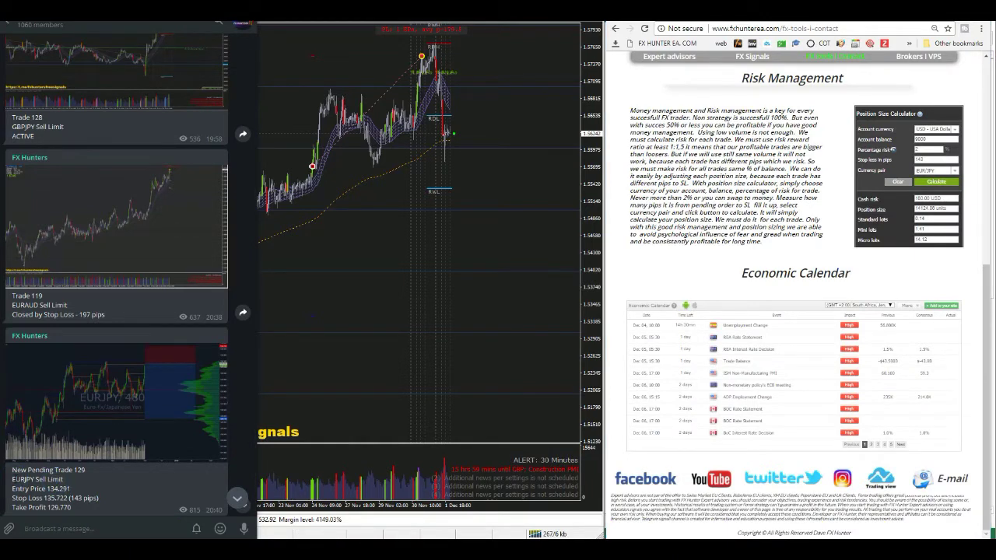
Highlight the EURJPY details of pending trade 129, its stop-loss pips, and the web address of the position size calculator page
left_click_drag(11, 476, 92, 506)
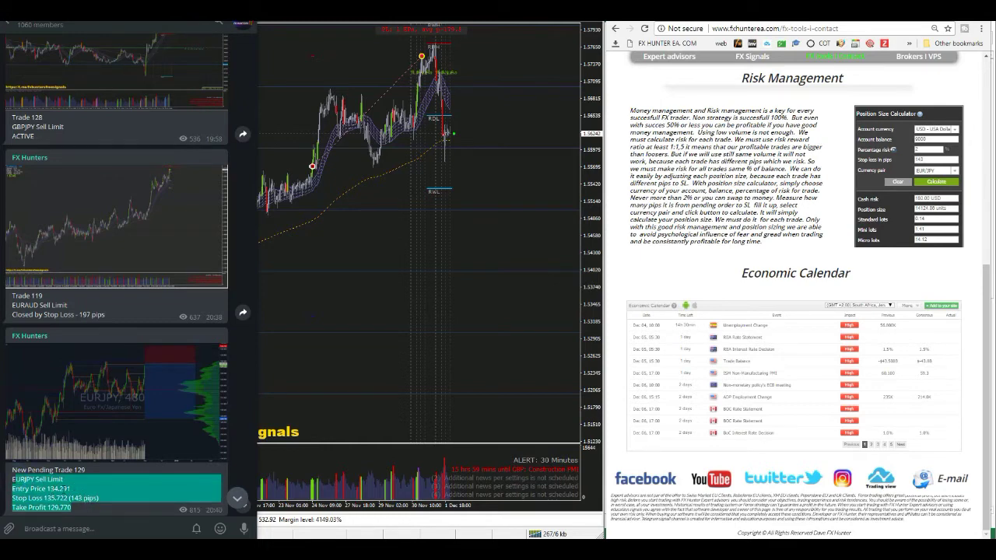
left_click(79, 500)
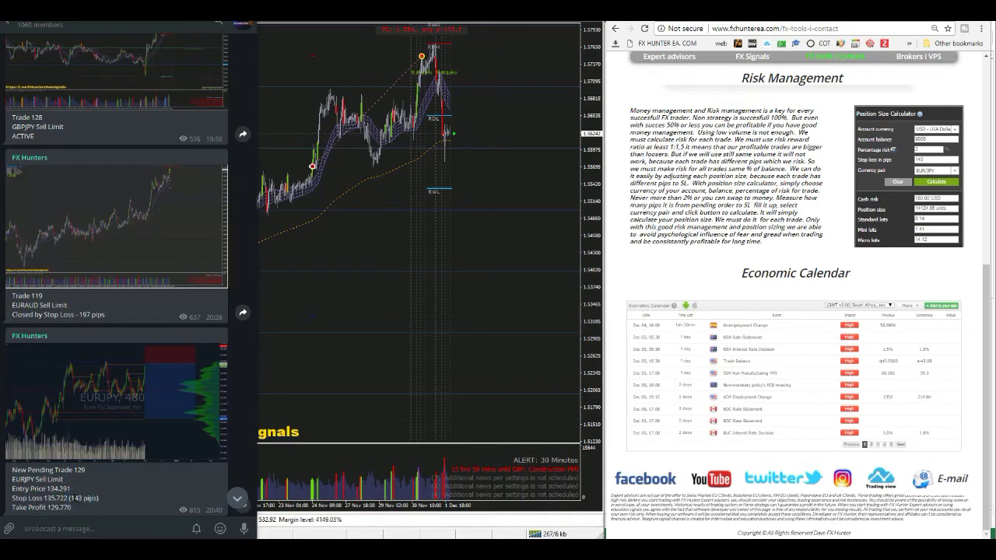
left_click_drag(72, 499, 98, 499)
left_click_drag(852, 29, 708, 31)
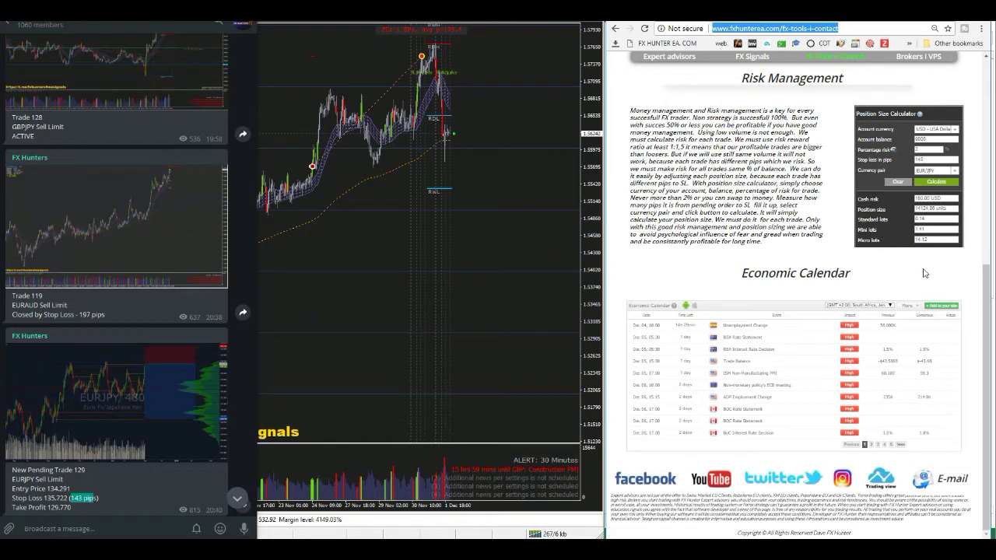
left_click(897, 215)
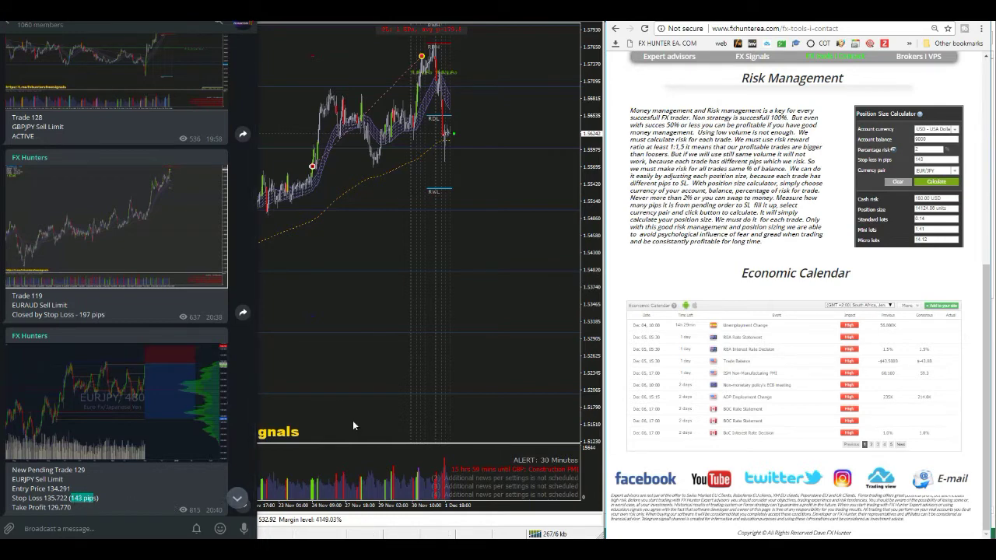
Fill in the position size calculator with account currency EUR, percentage risk 1.5, stop loss 143 pips and currency pair EUR/JPY
left_click(955, 131)
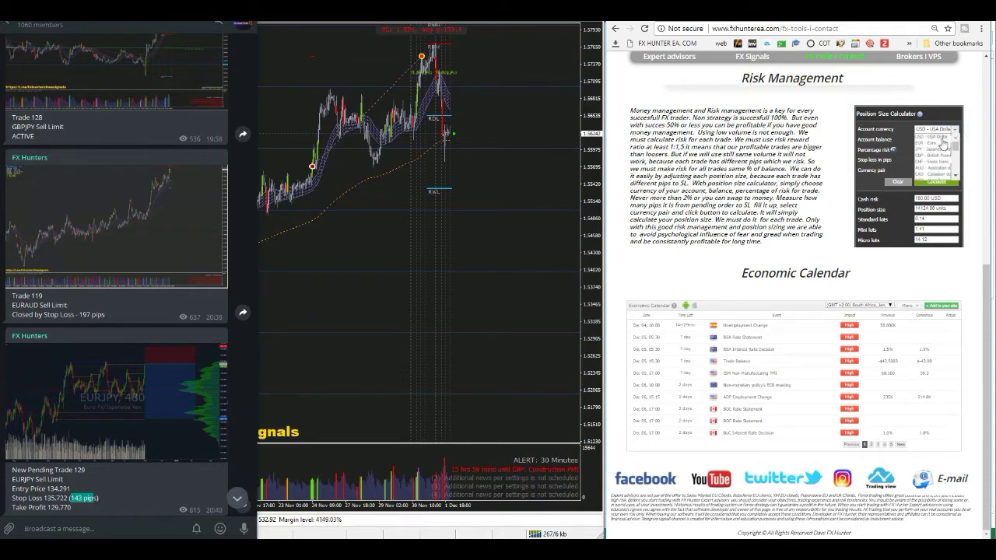
left_click(941, 142)
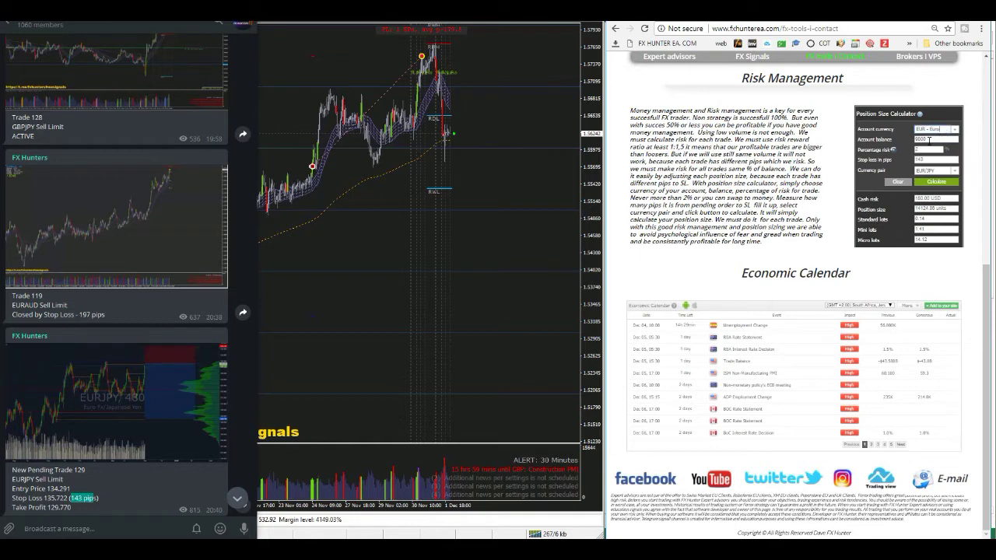
left_click_drag(934, 149, 901, 155)
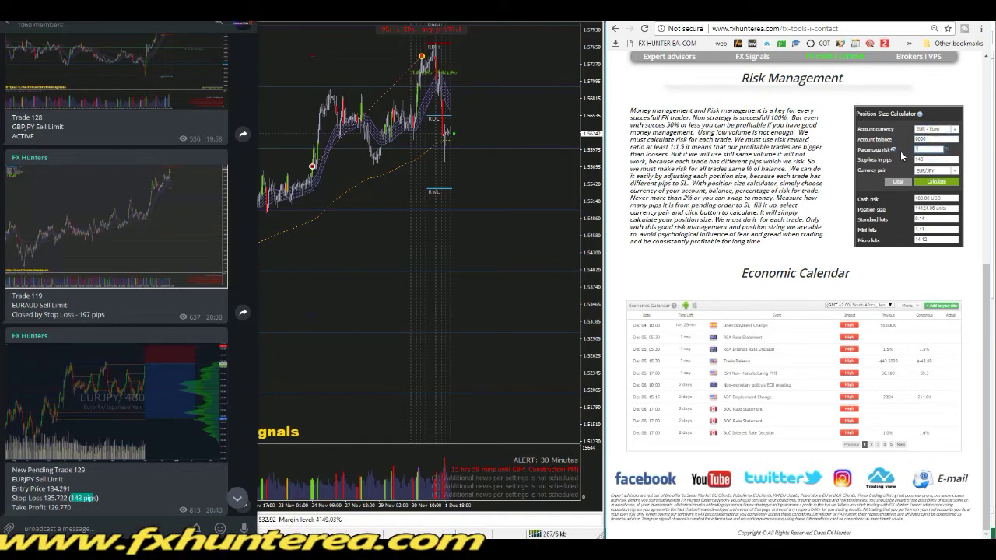
type("1")
left_click_drag(930, 160, 903, 161)
left_click(955, 171)
left_click(938, 176)
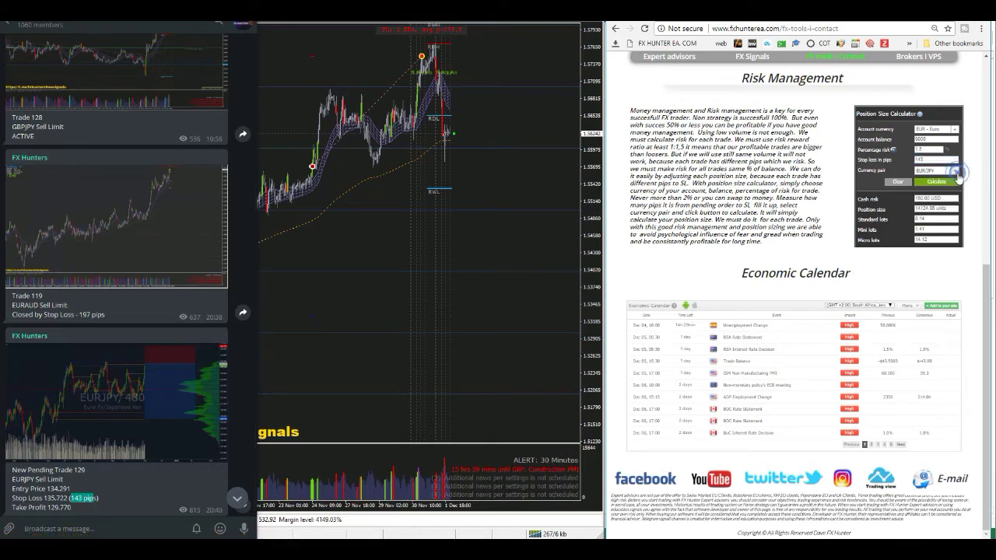